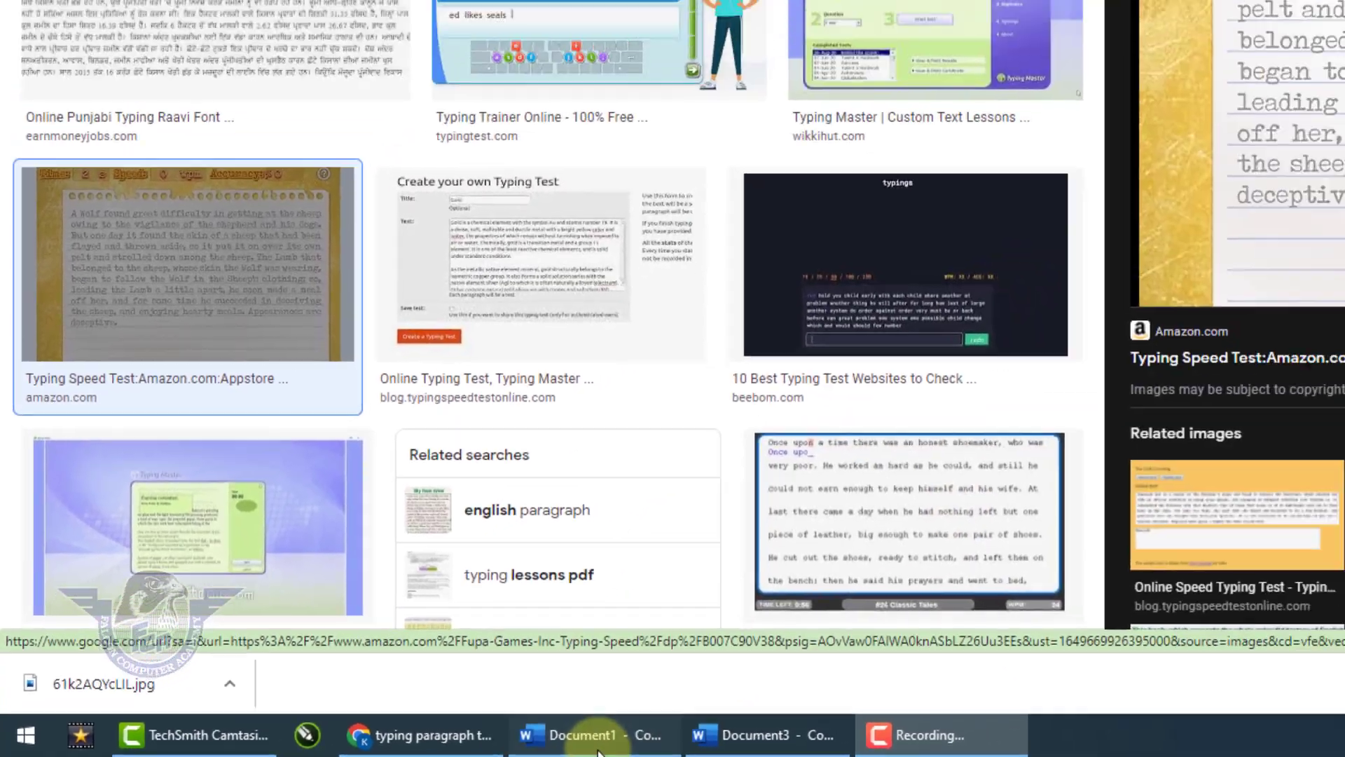
Step: Switch to Document1 in Word and move the picture of the wolf paragraph slightly down and to the left
click(905, 749)
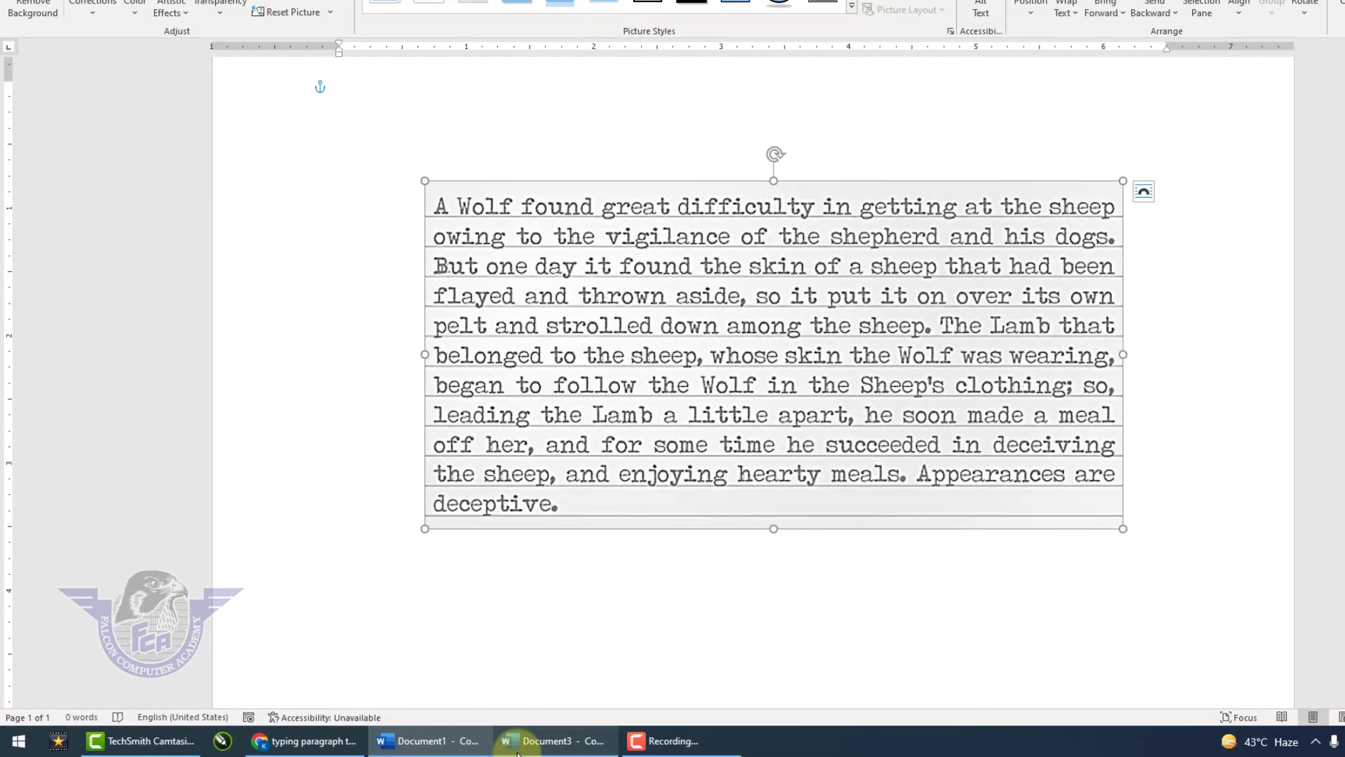
click(518, 752)
click(445, 747)
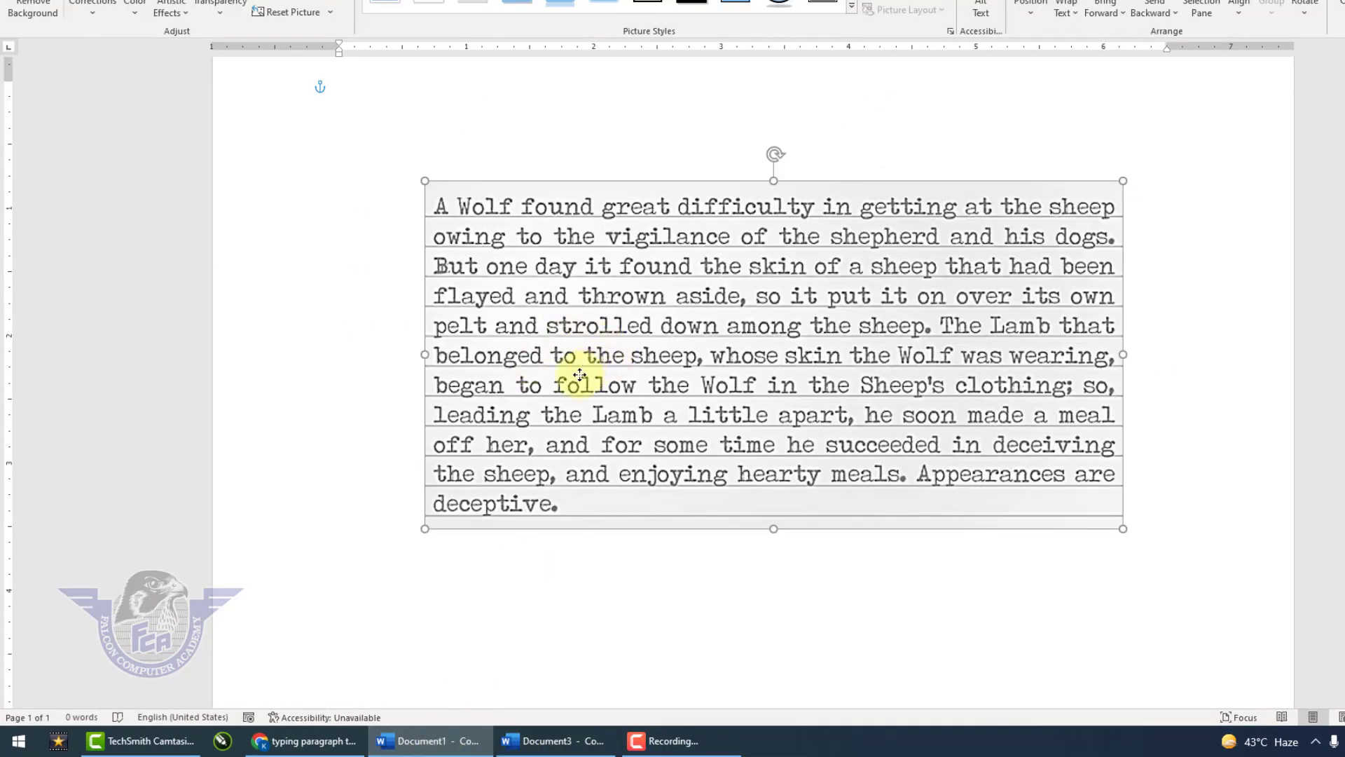
drag(580, 375, 538, 410)
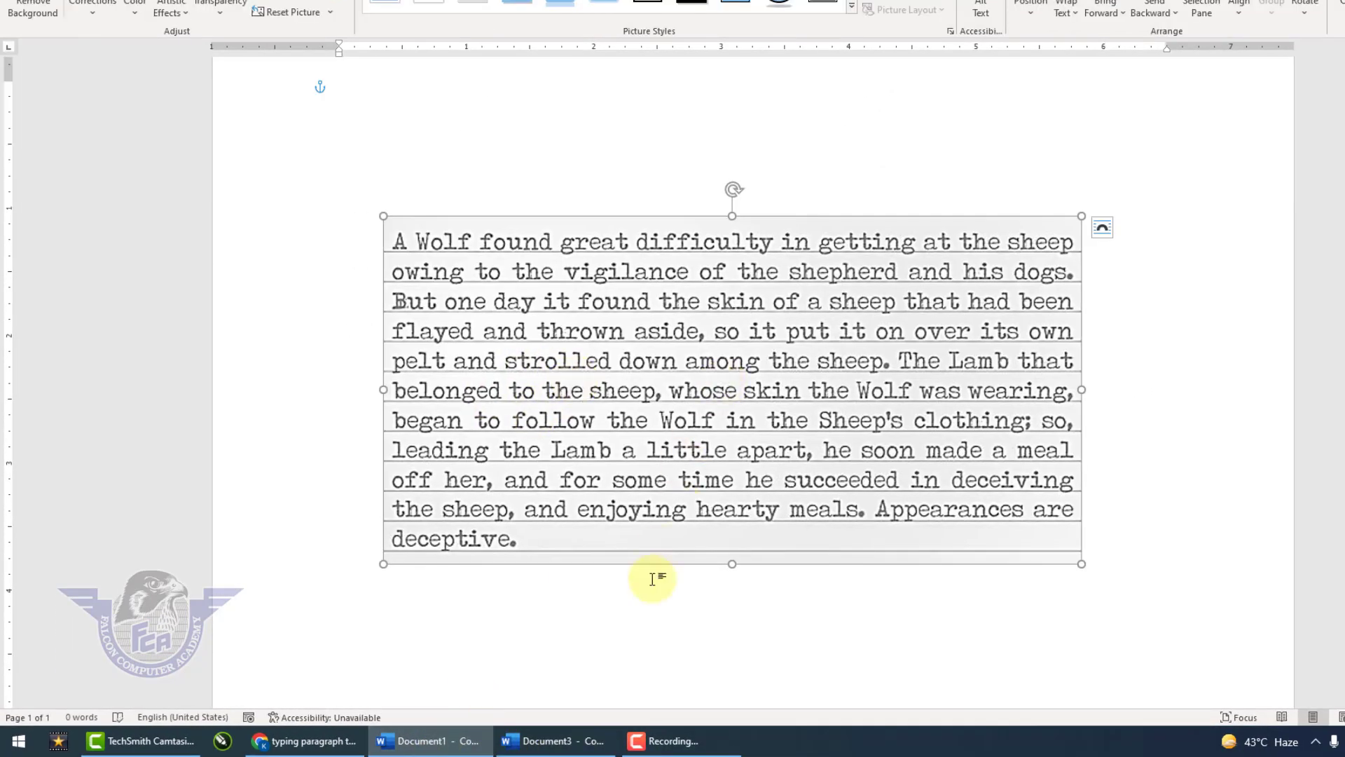
Step: In Document3, select the whole wolf paragraph, enlarge its font to 16 pt and color the text red
click(566, 744)
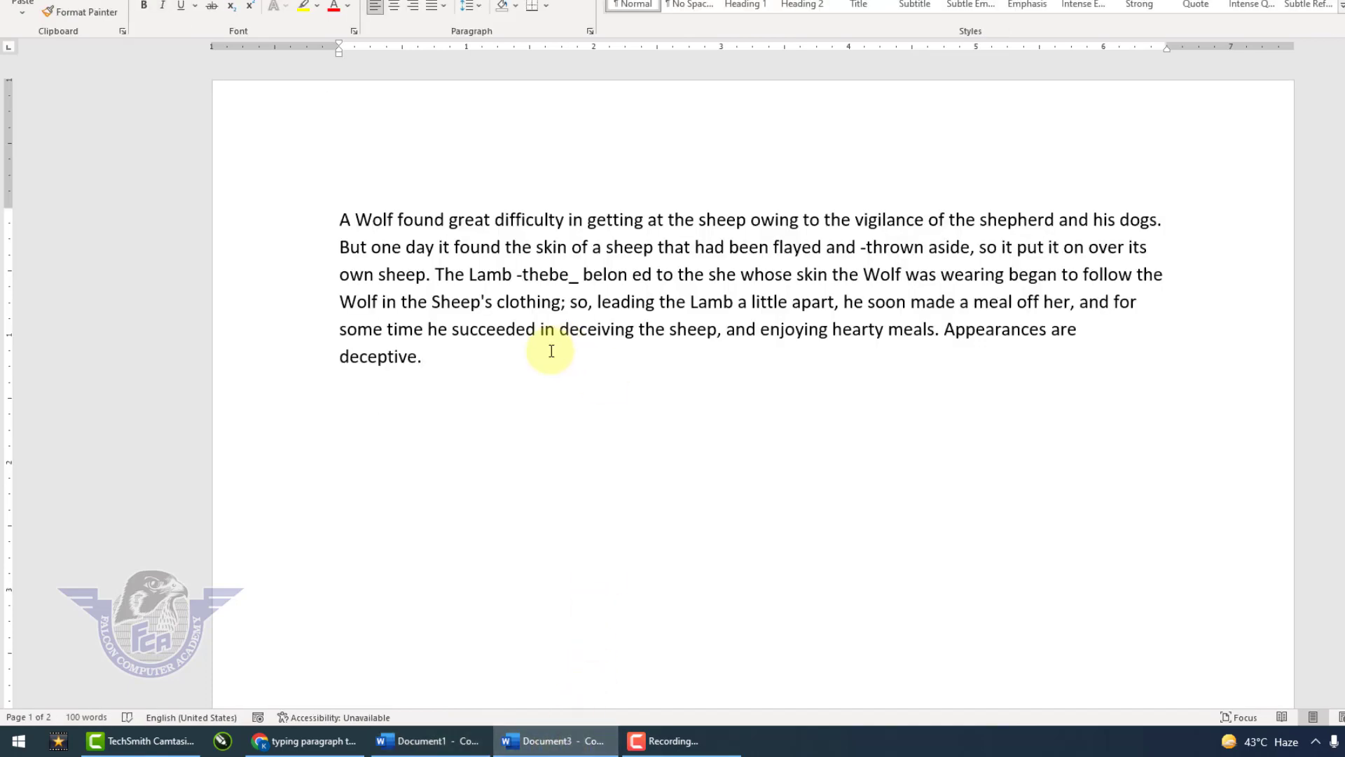
drag(504, 367, 218, 171)
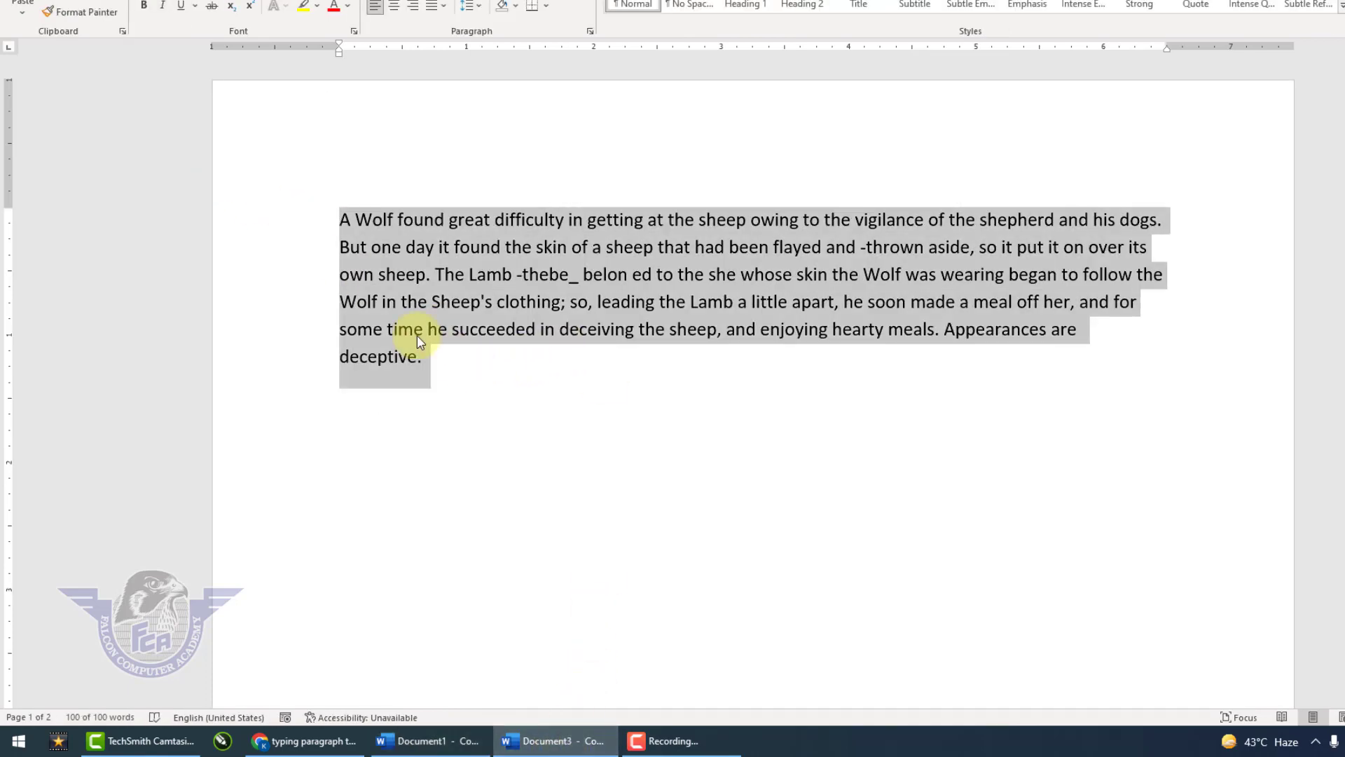
click(490, 330)
triple_click(499, 331)
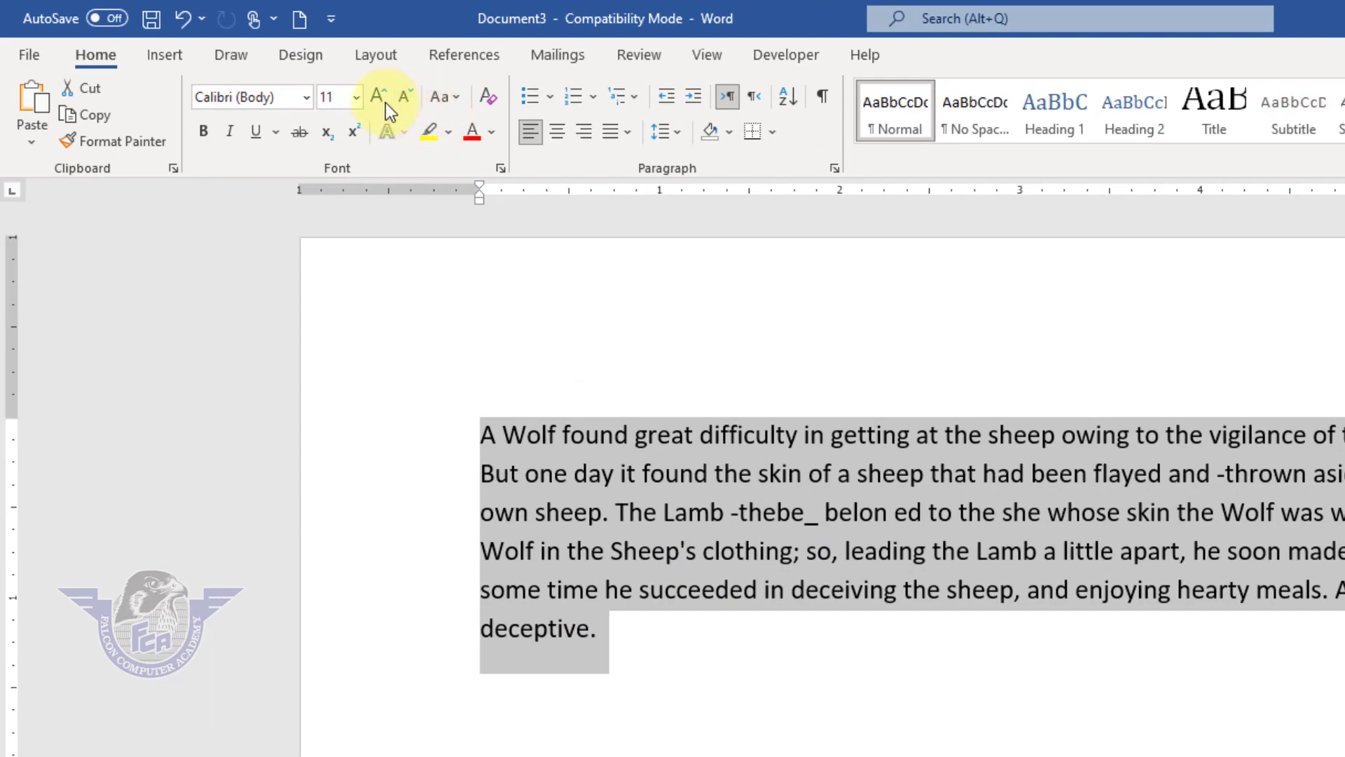
click(379, 96)
click(378, 96)
click(378, 97)
click(471, 133)
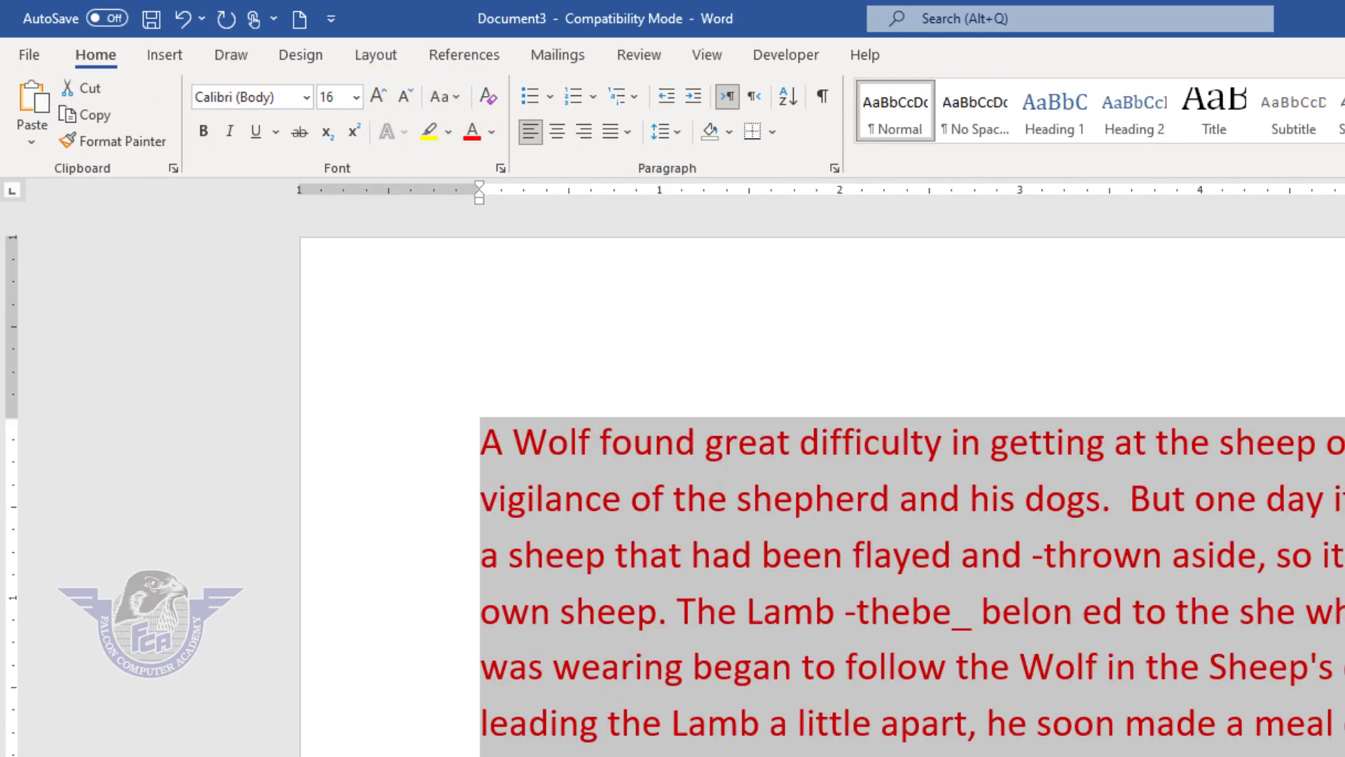
Step: Return to Document3 in Word and create a new blank document
click(1339, 749)
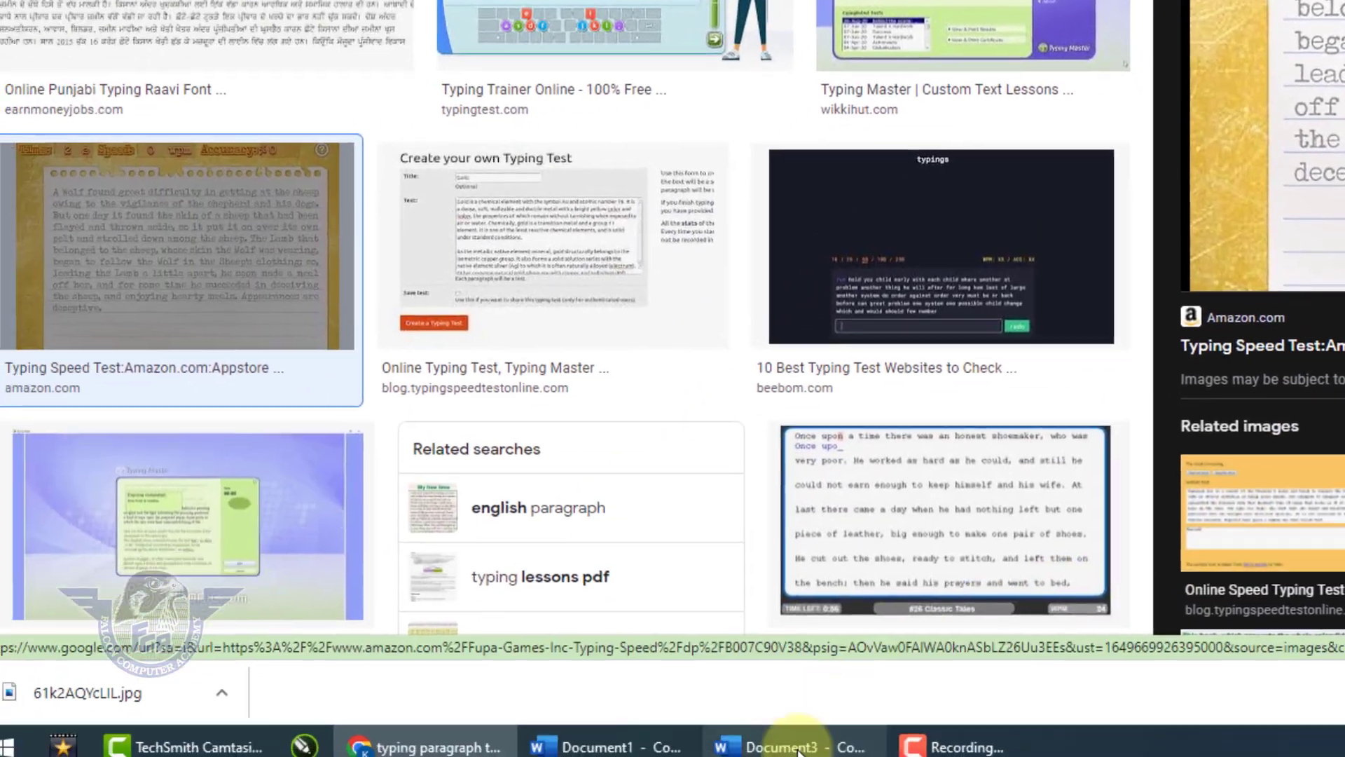
click(799, 748)
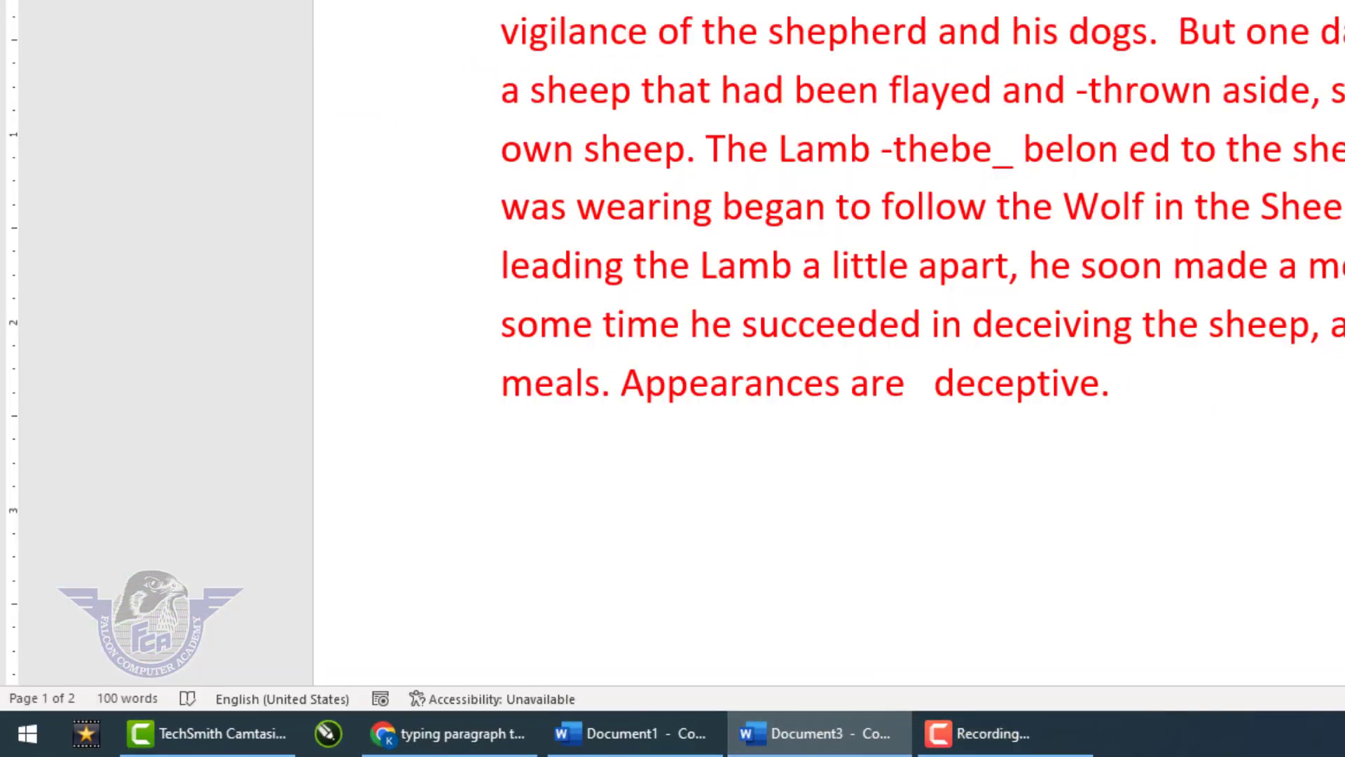
click(43, 60)
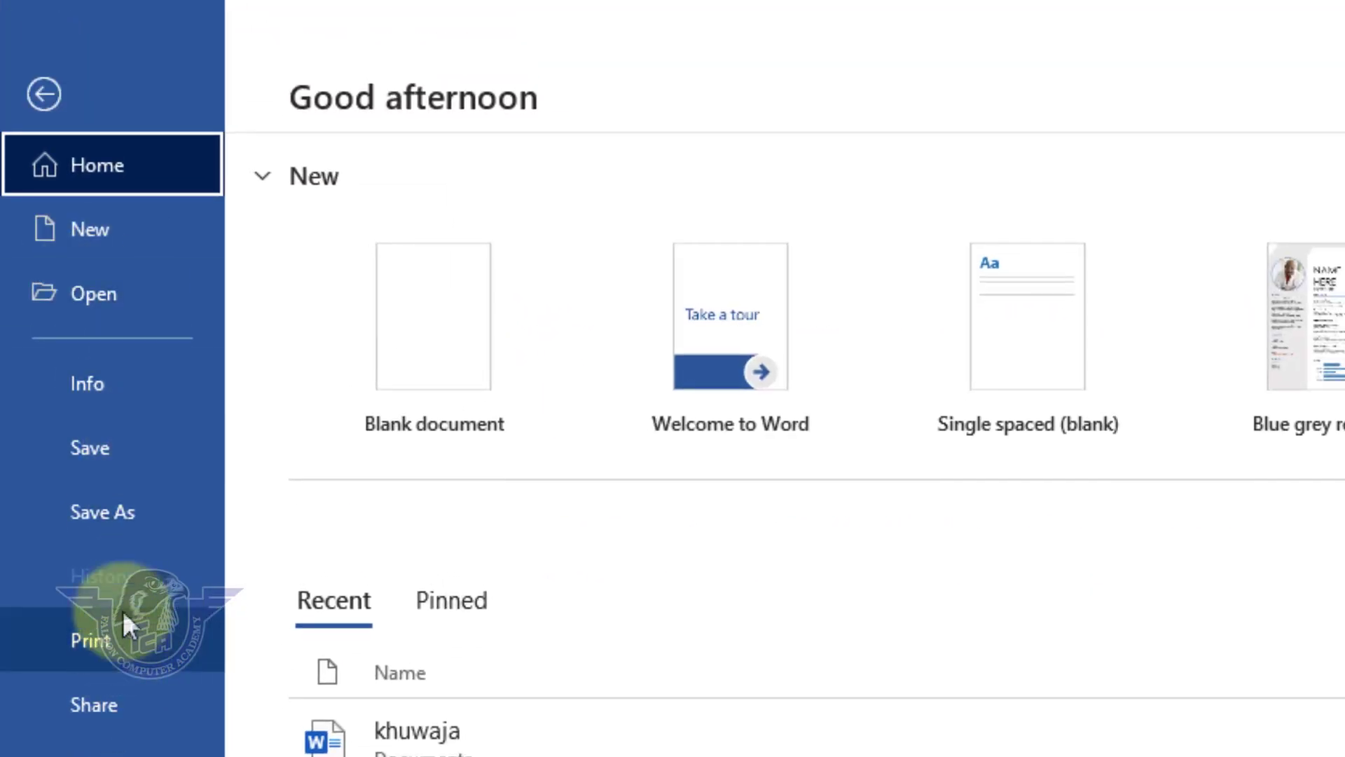
click(87, 207)
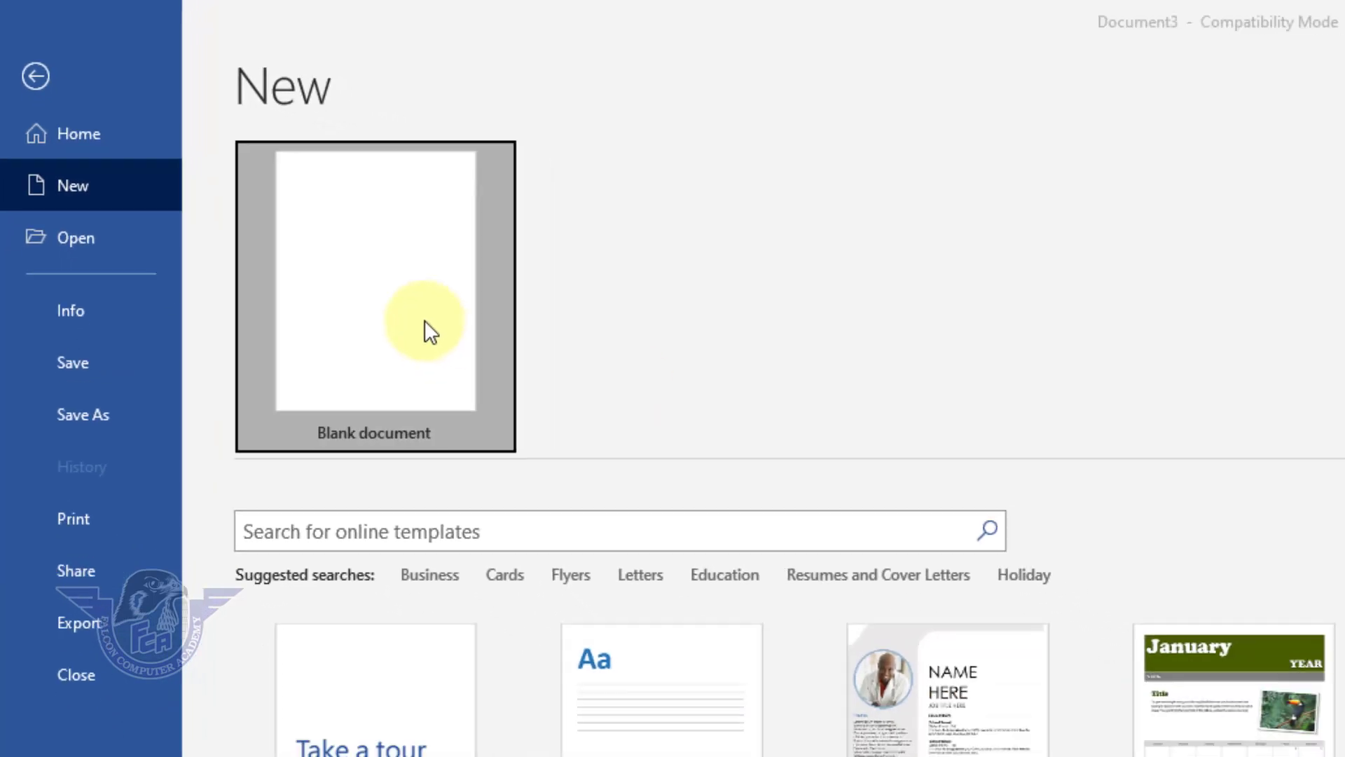
click(537, 413)
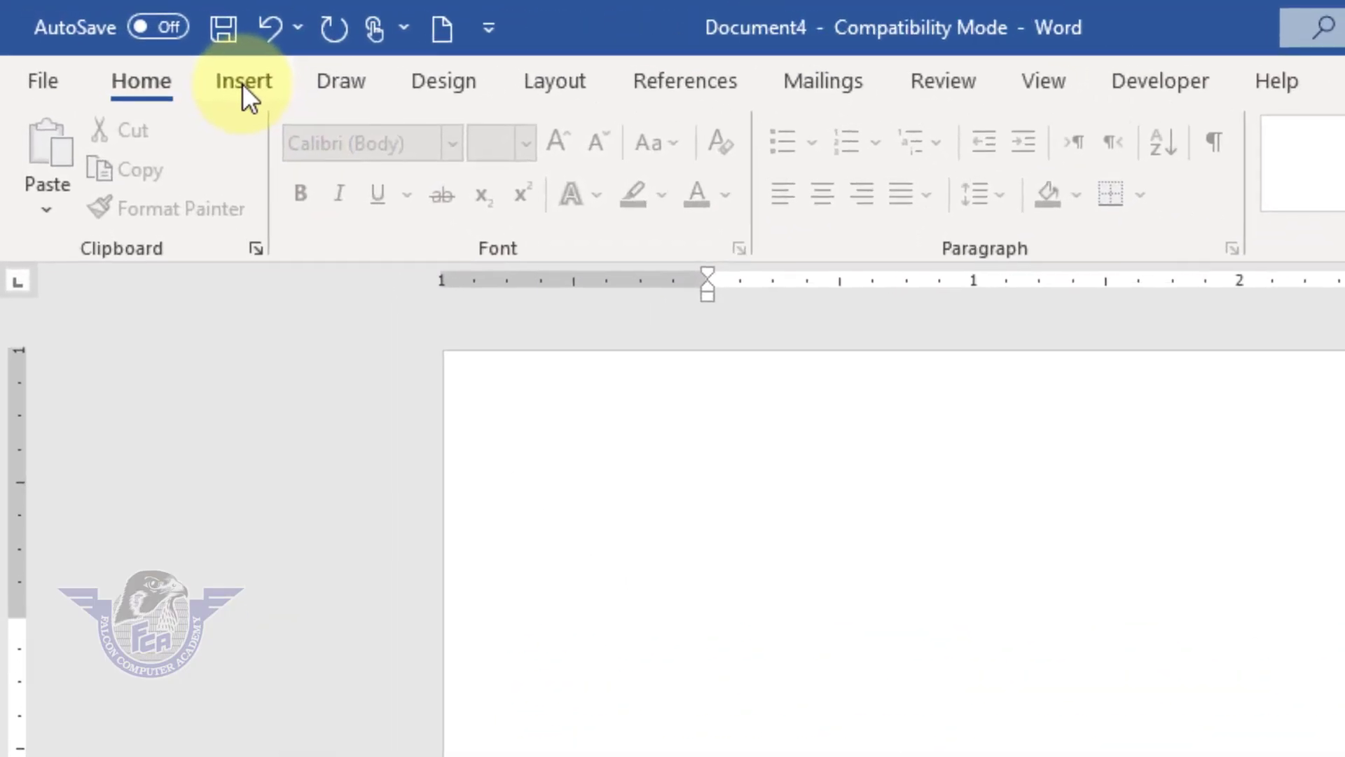
Step: Insert the picture 61k2AQYcLIL from the device's Desktop folder into the blank document
click(135, 46)
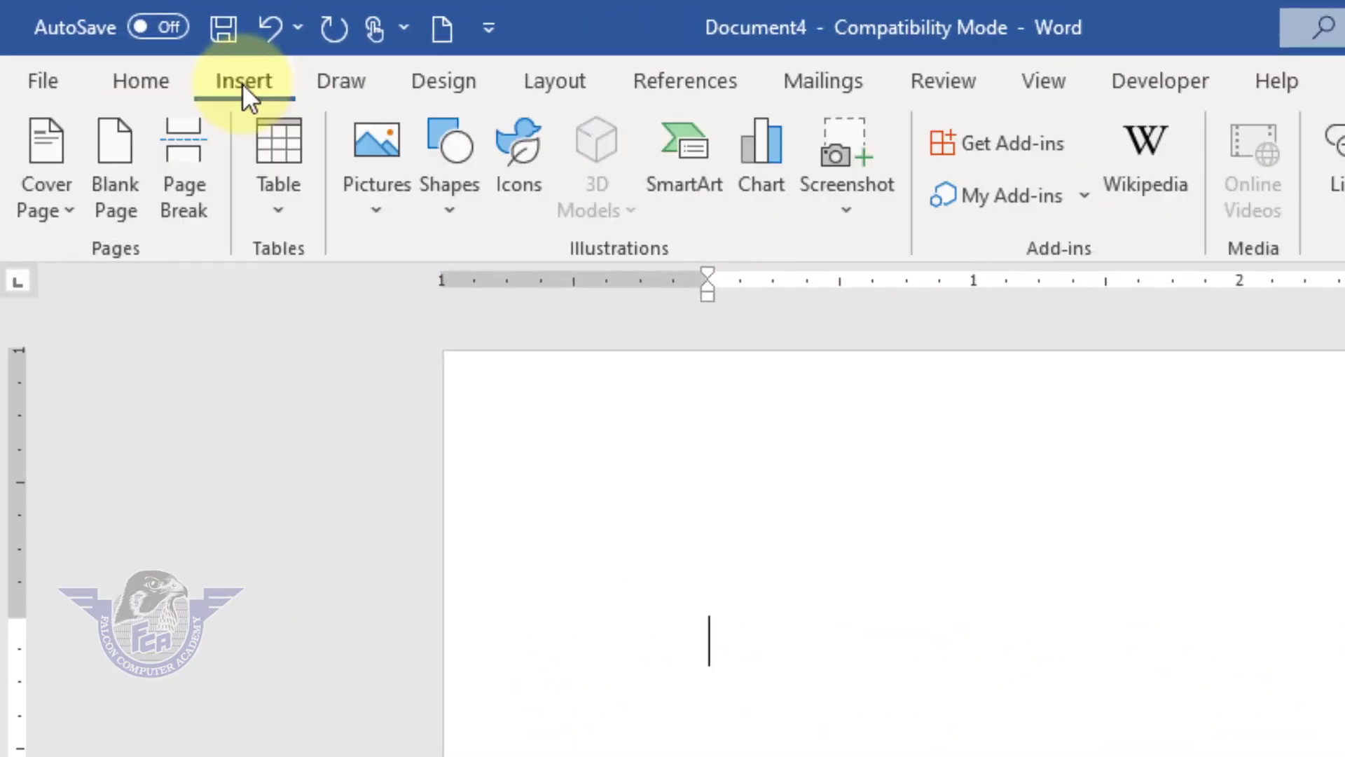
click(380, 209)
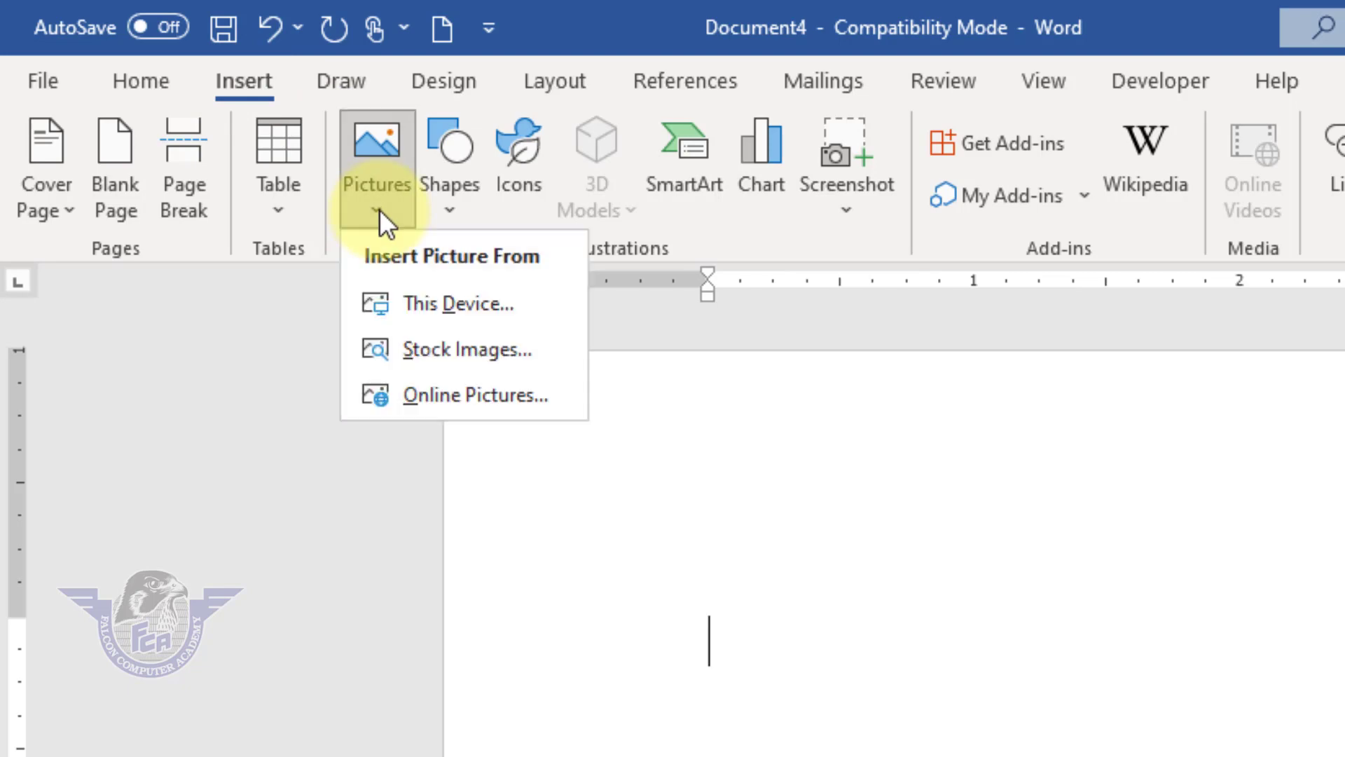
click(423, 308)
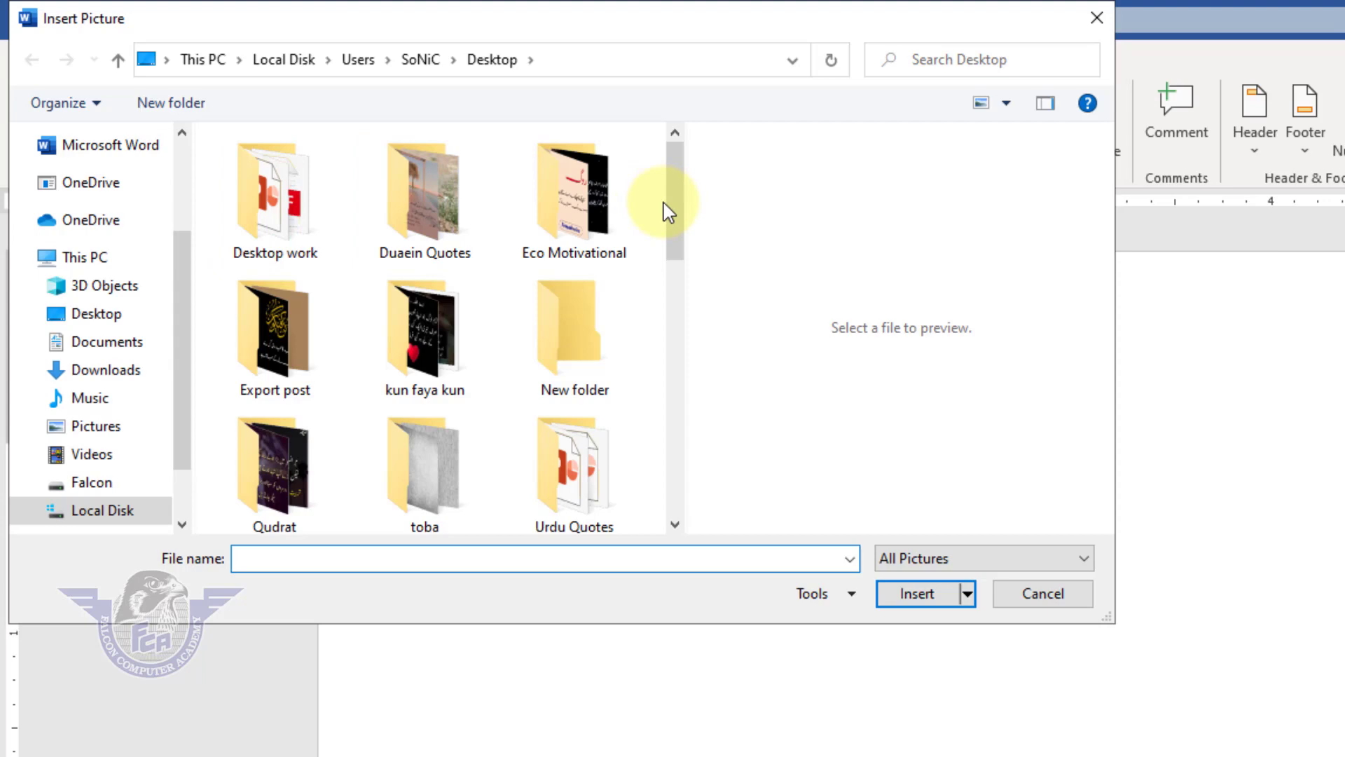
drag(615, 31, 1117, 172)
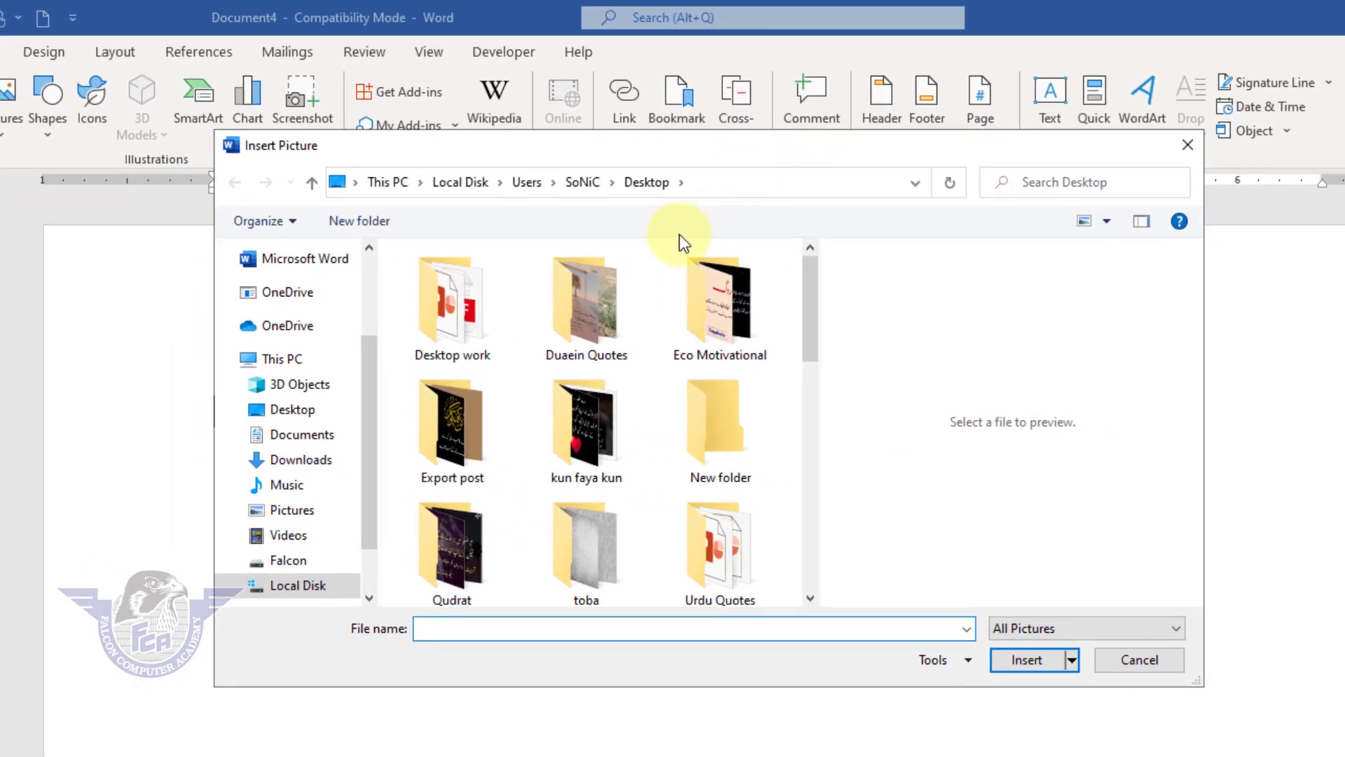
drag(384, 387, 354, 295)
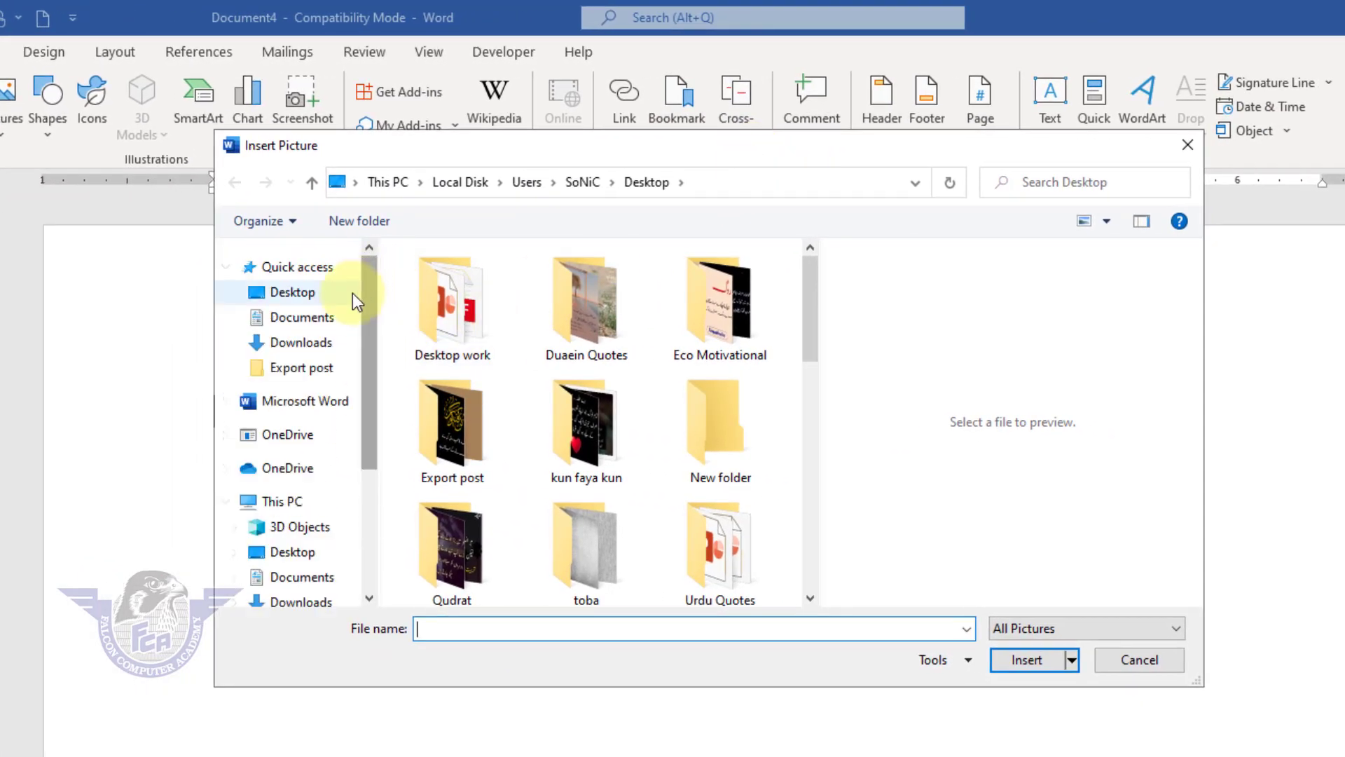
click(310, 291)
drag(814, 313, 809, 413)
click(576, 400)
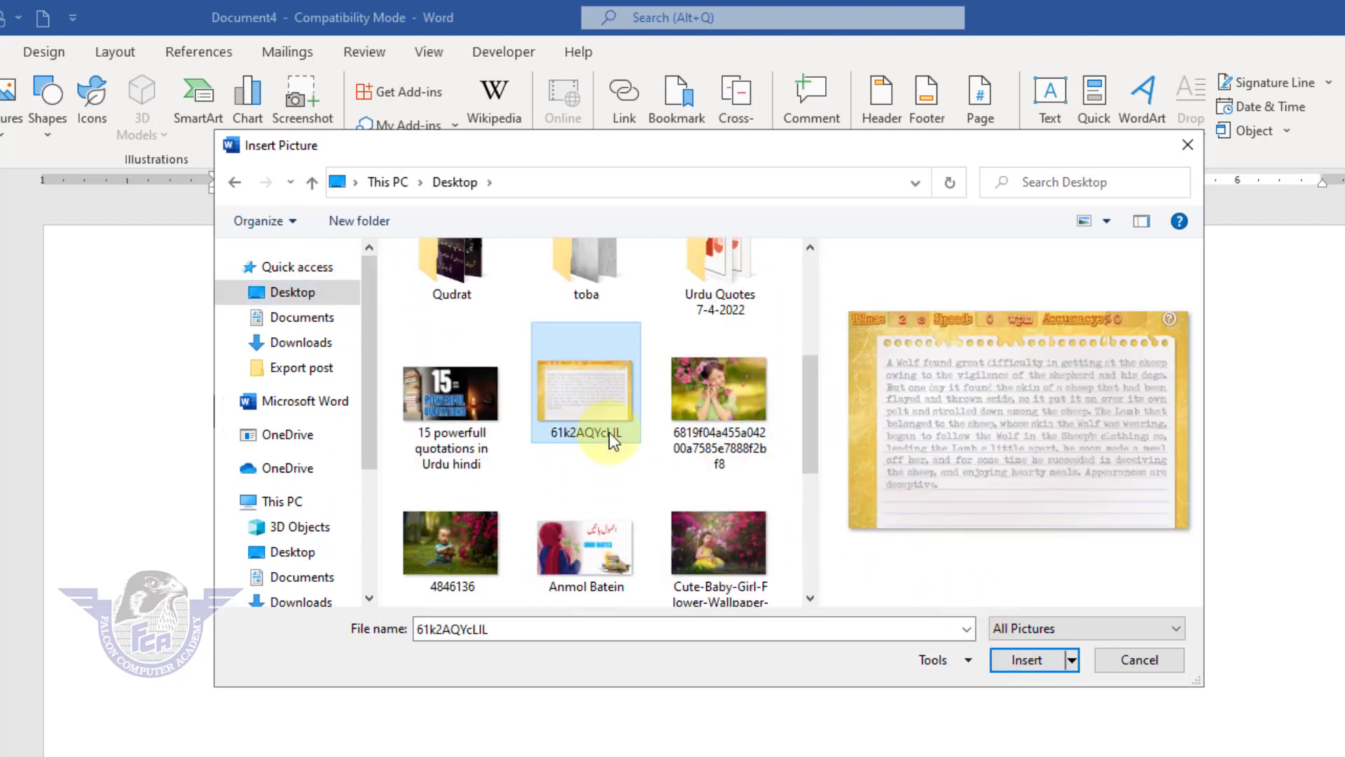
click(1024, 660)
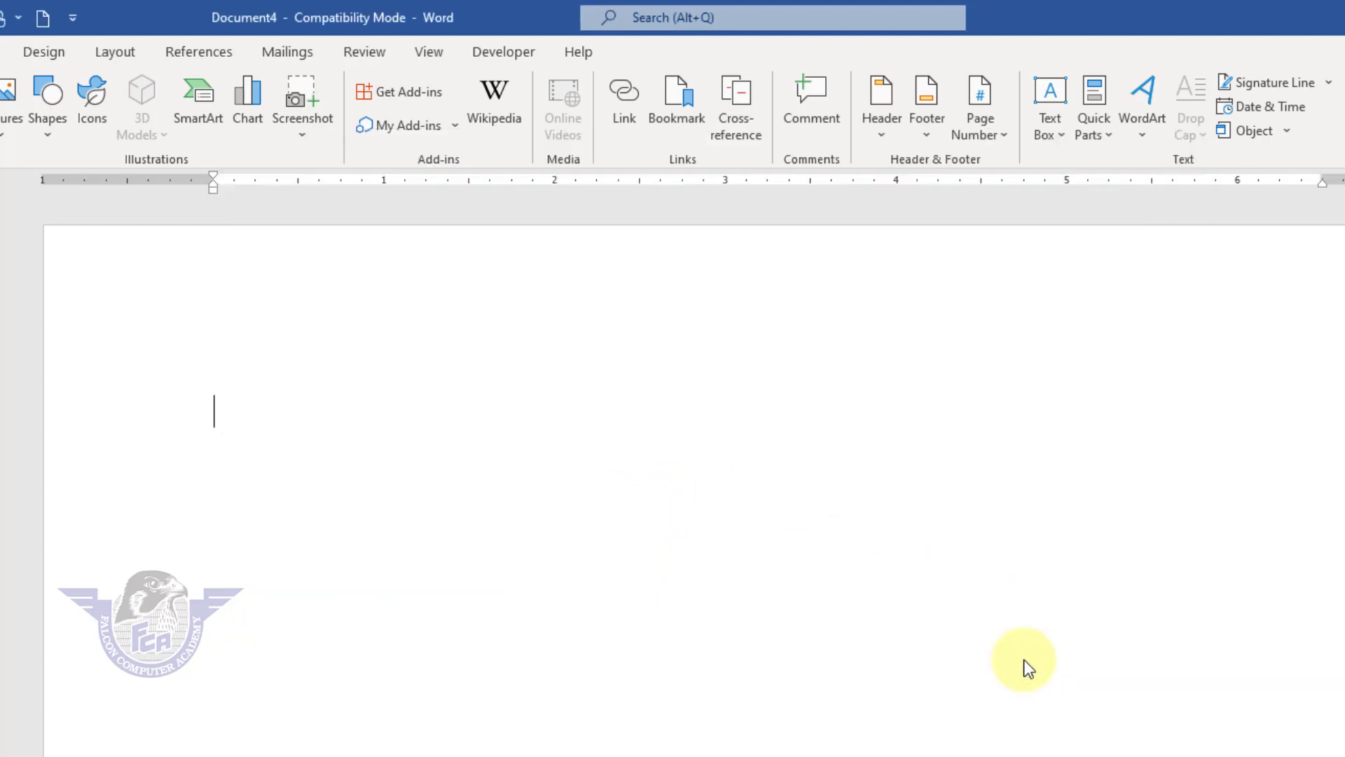
Step: Set the inserted picture's text wrapping to In Front of Text
scroll(792, 438, down, 2)
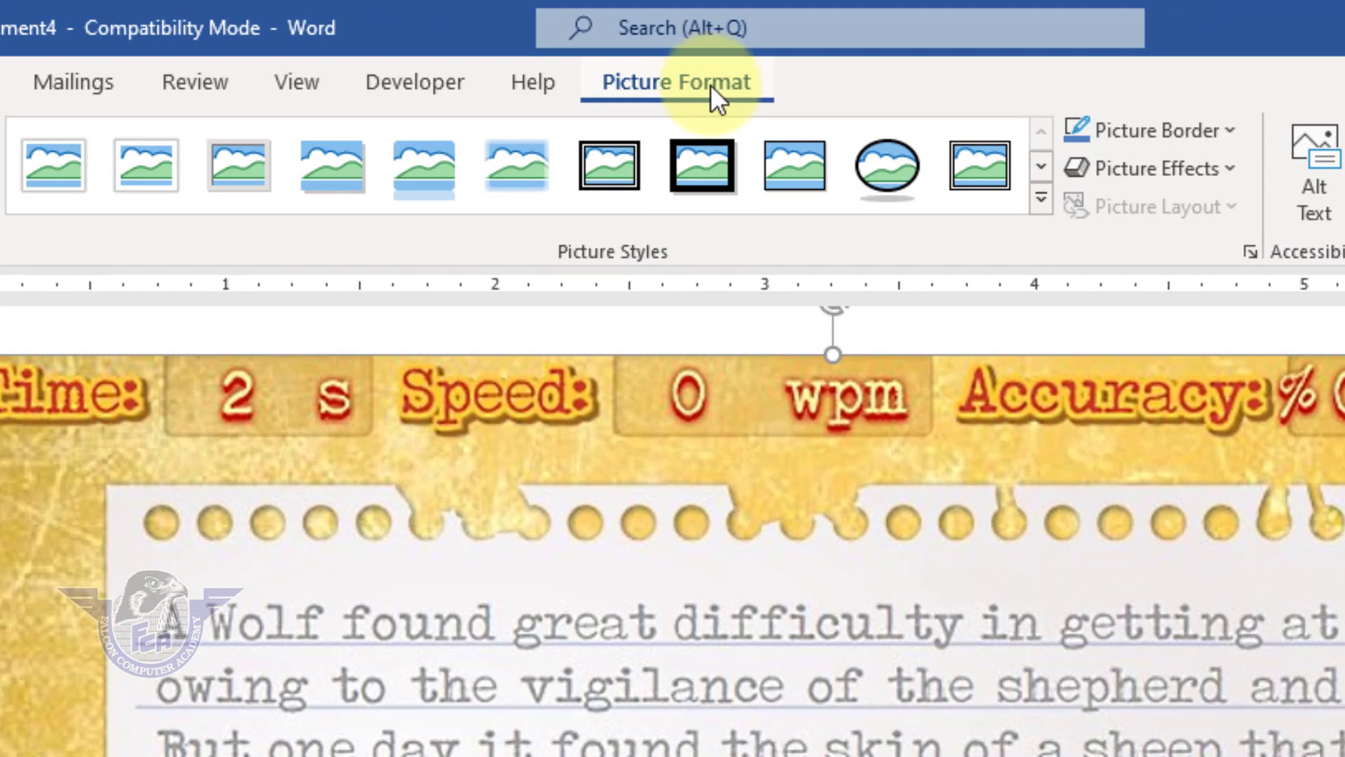
click(711, 85)
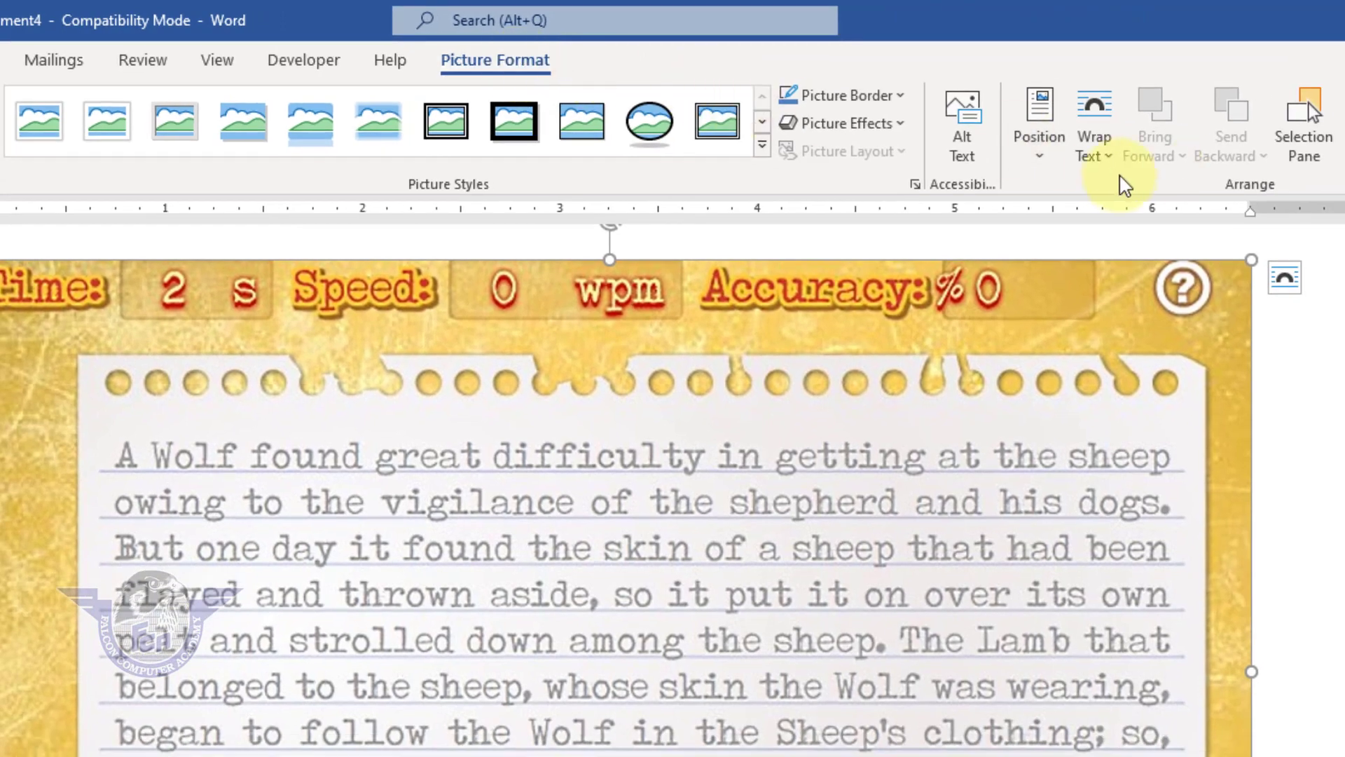
click(1097, 152)
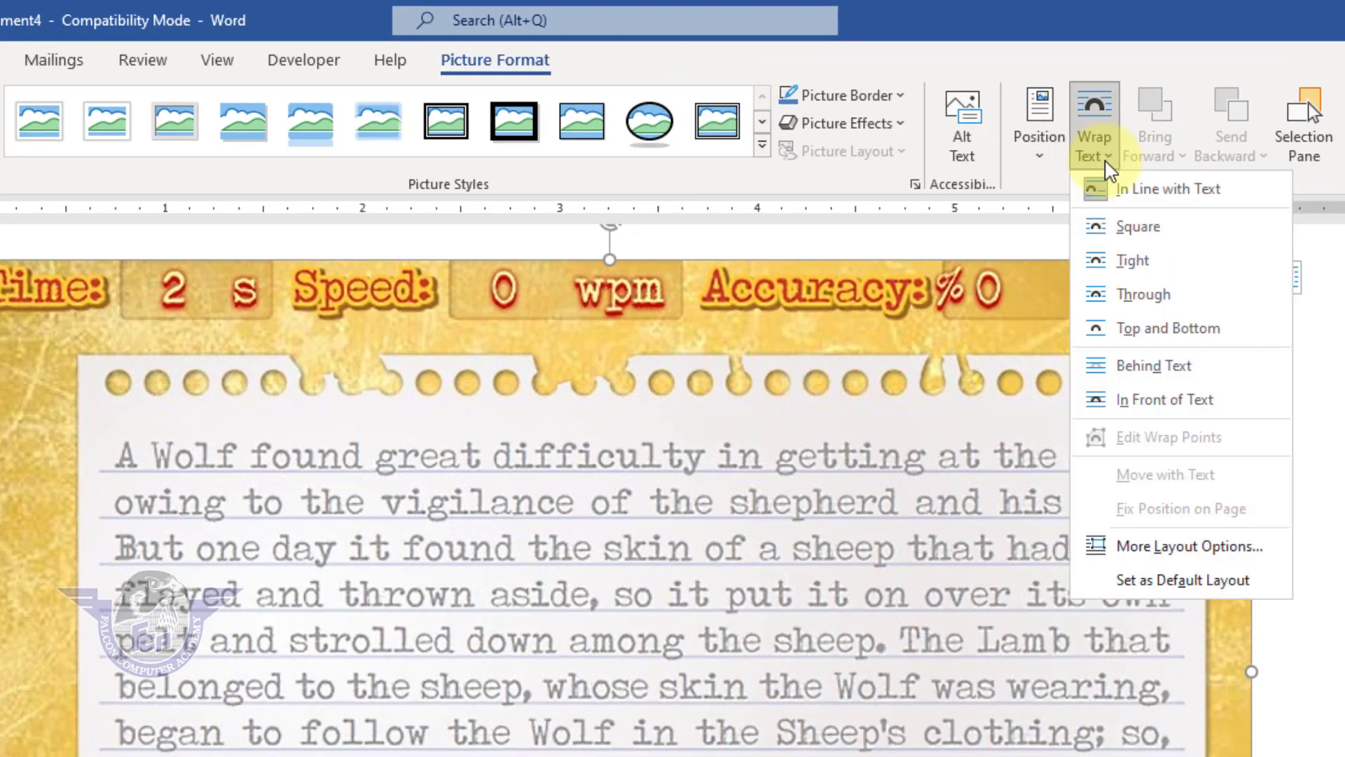
click(1164, 405)
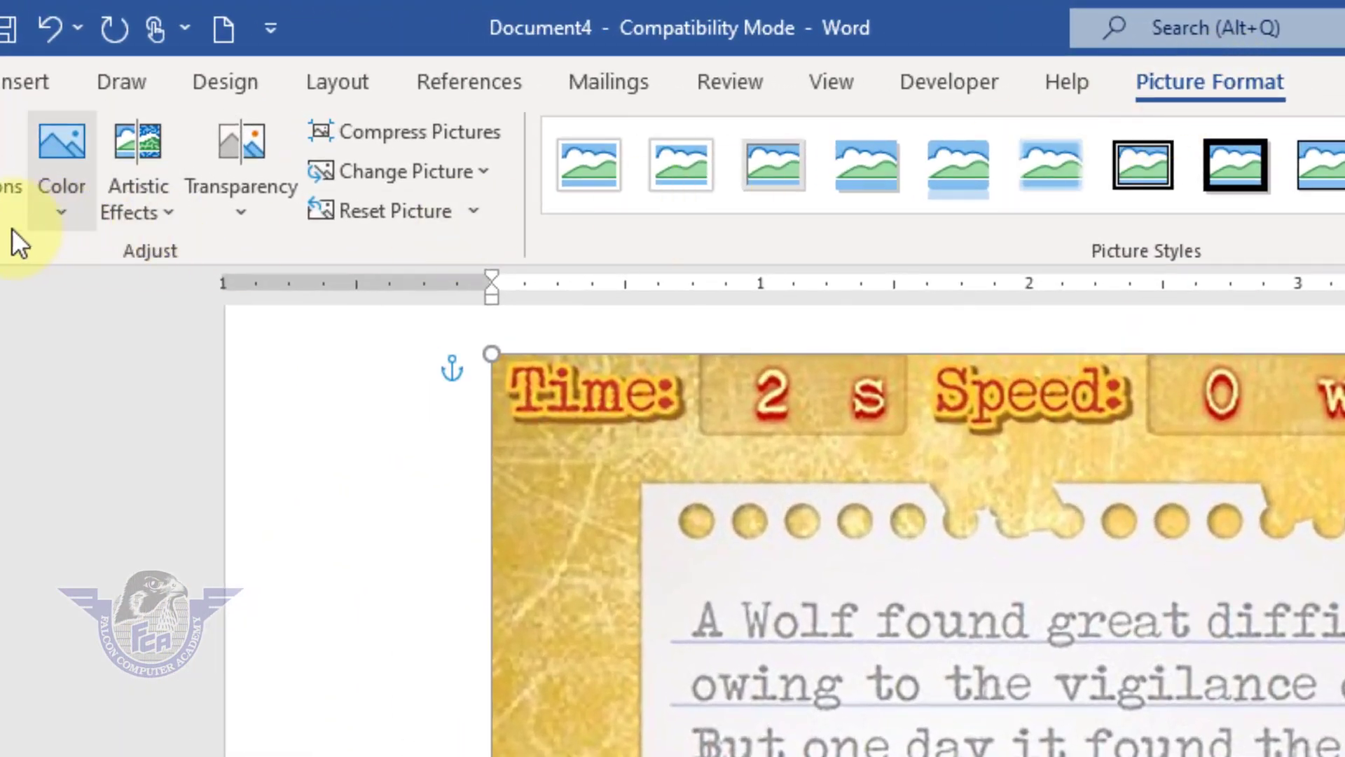
Step: Apply the strongest Sharpen preset to the picture and reduce its color saturation to the lowest, grayscale preset
click(7, 203)
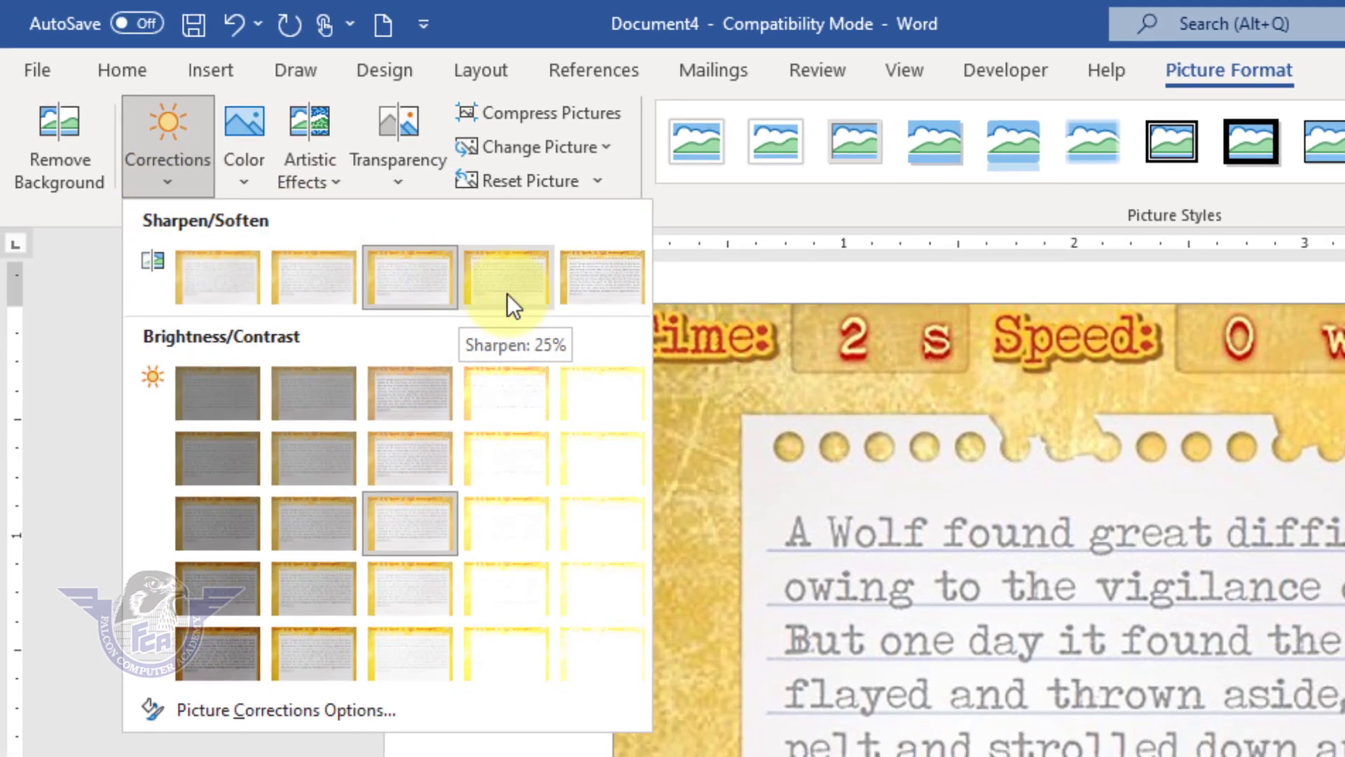
click(579, 279)
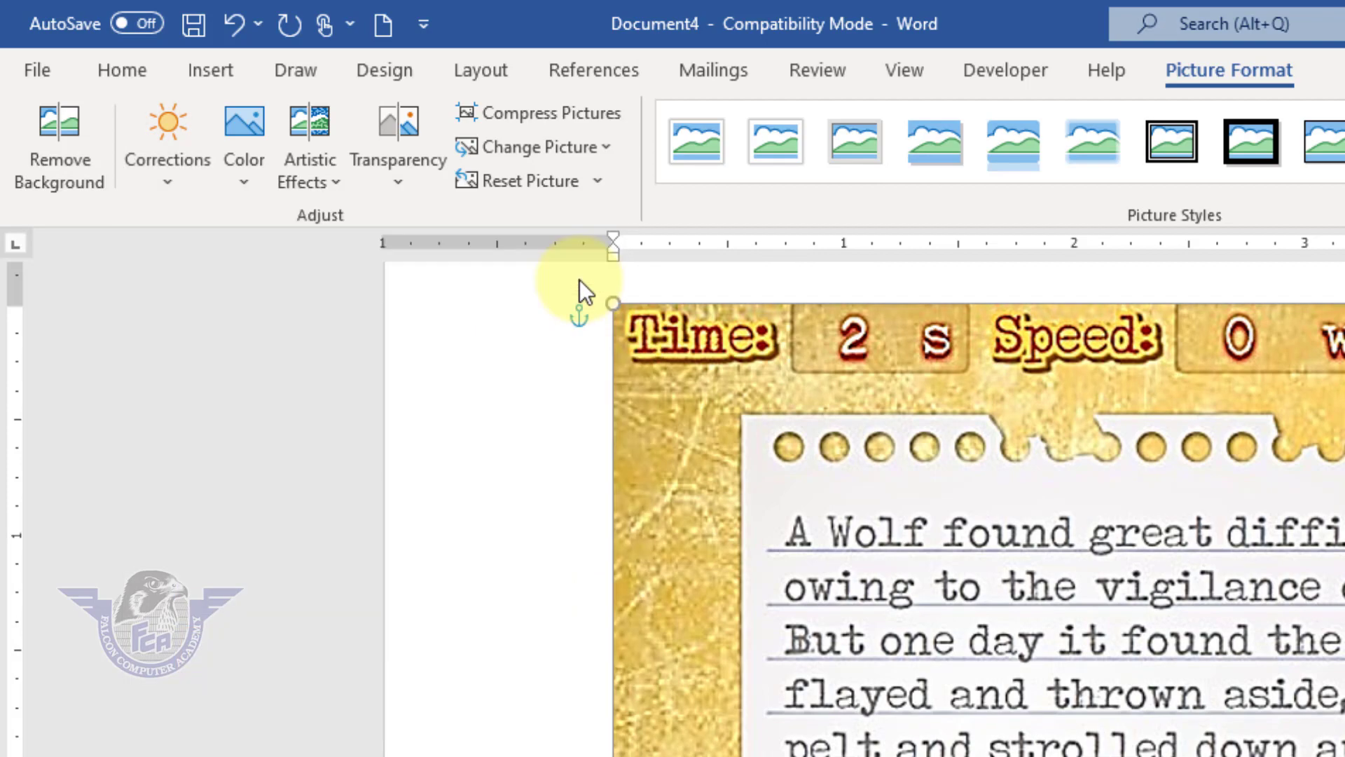
click(246, 183)
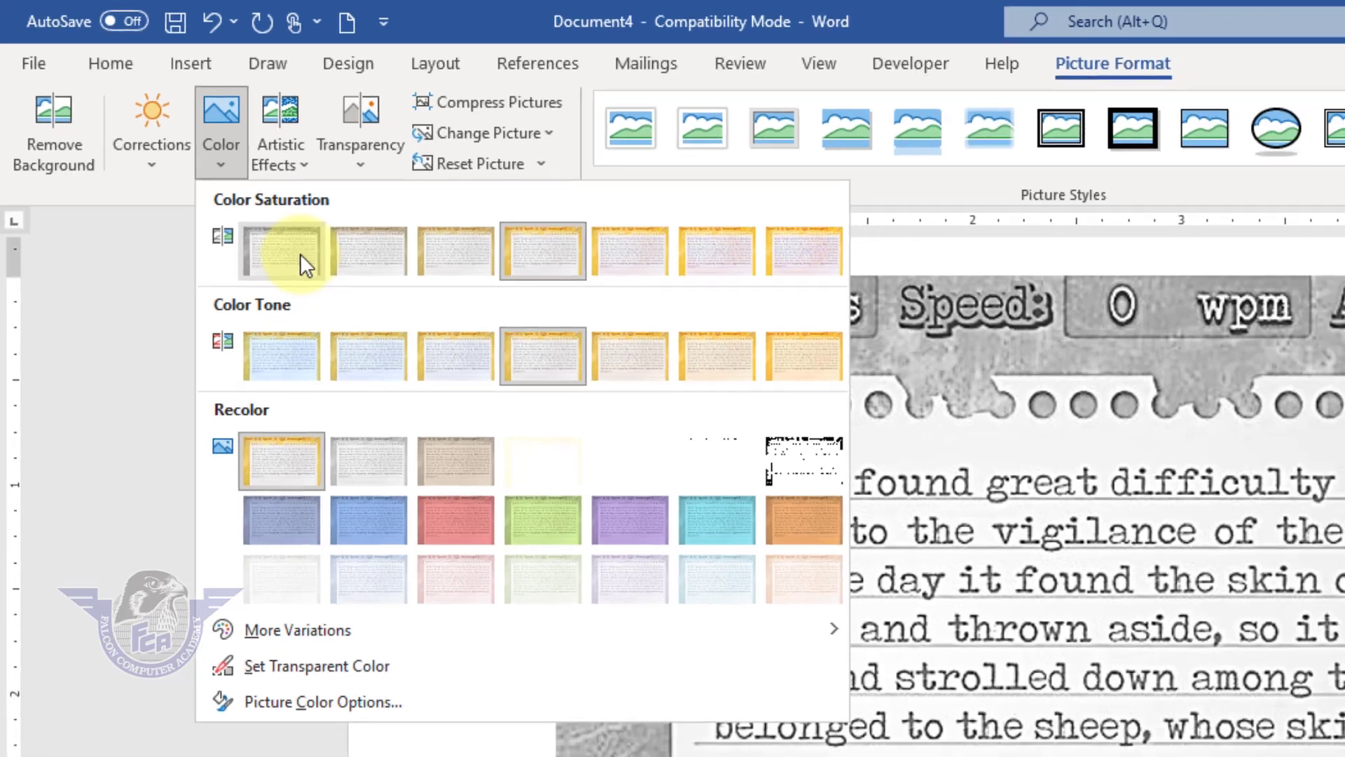
click(333, 281)
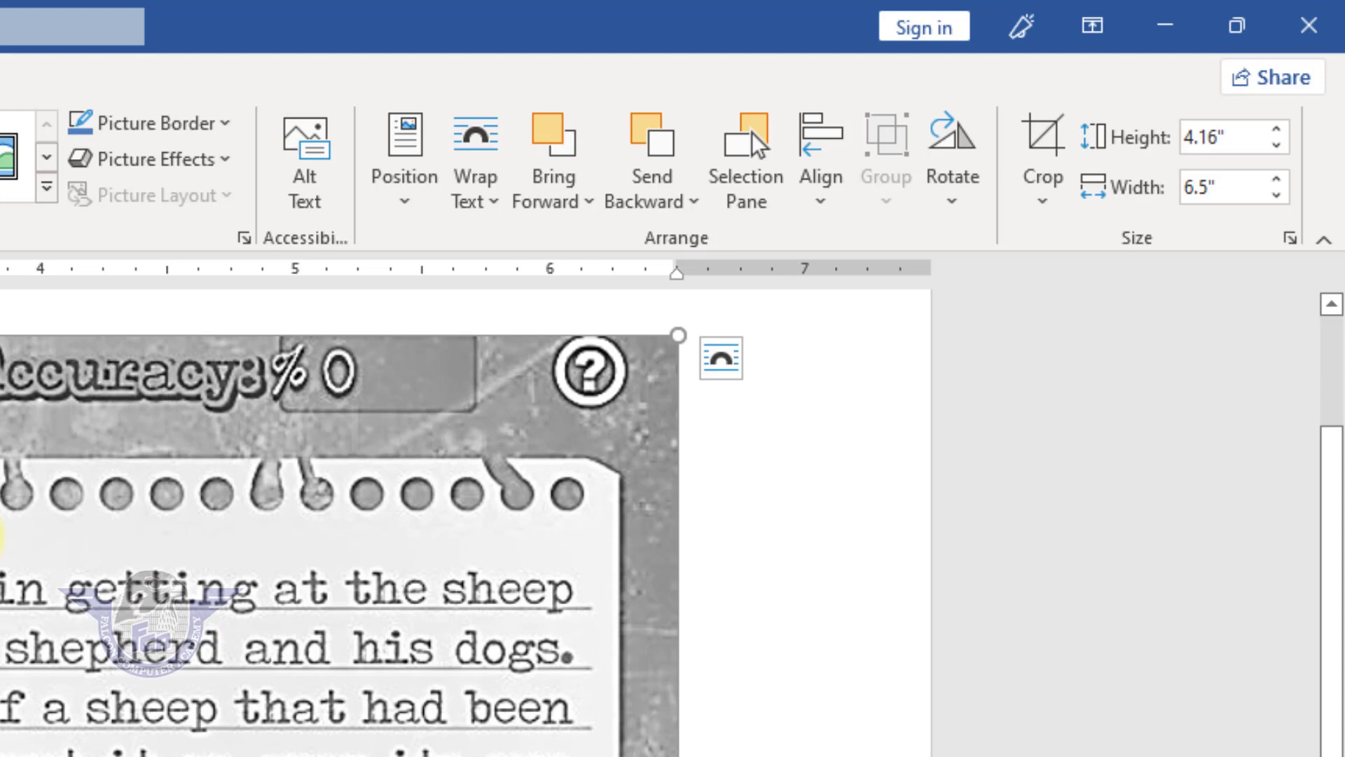
Step: Crop the picture to the lined text area, cutting off the header, the side borders and the empty lines below the text
click(1049, 214)
click(1076, 245)
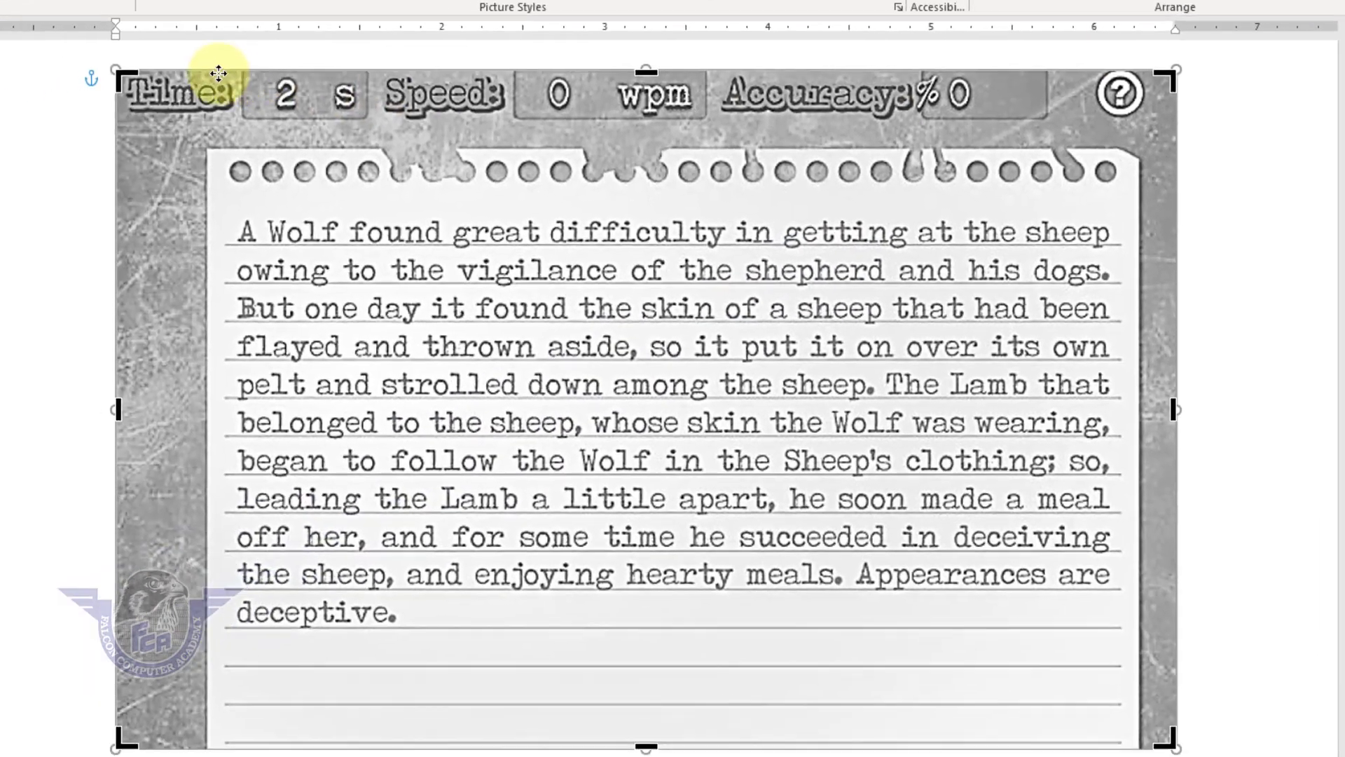
drag(124, 78, 222, 174)
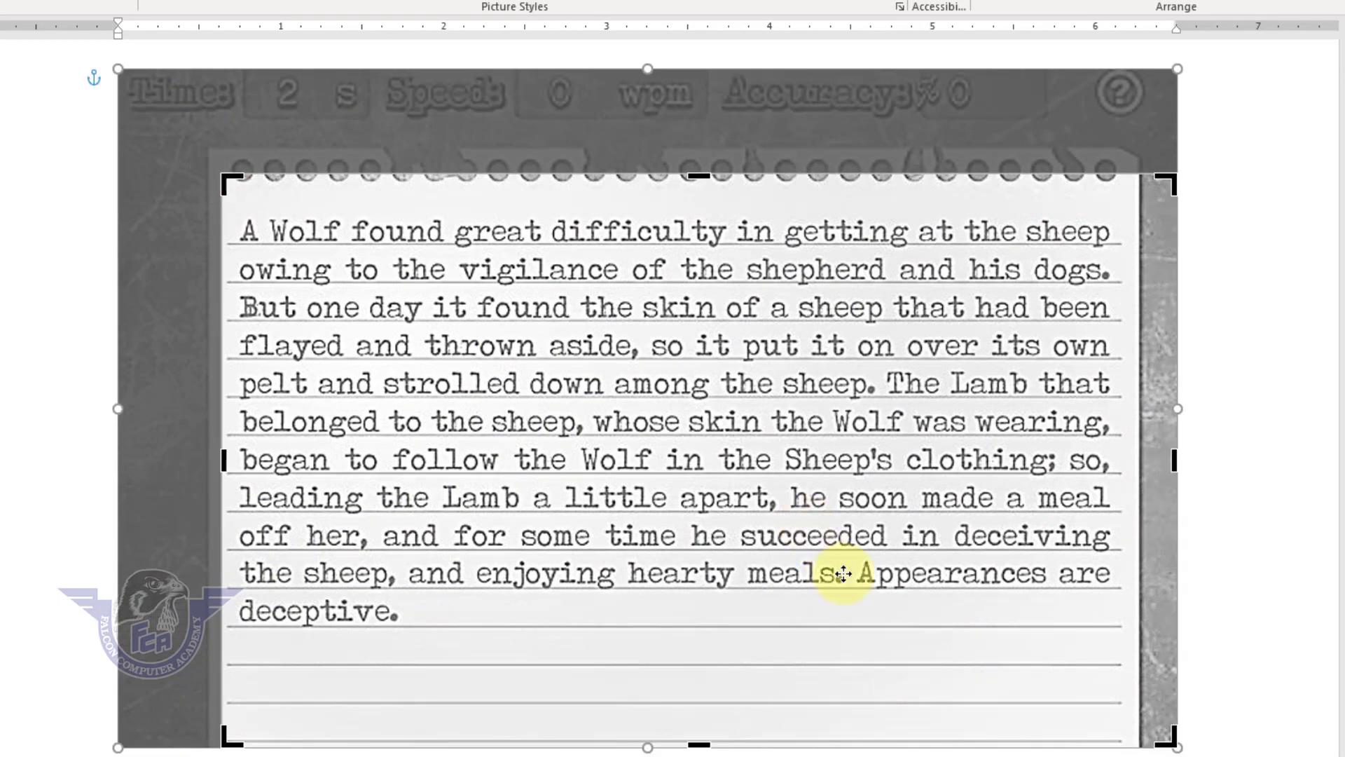
drag(1166, 737, 1123, 638)
click(1306, 454)
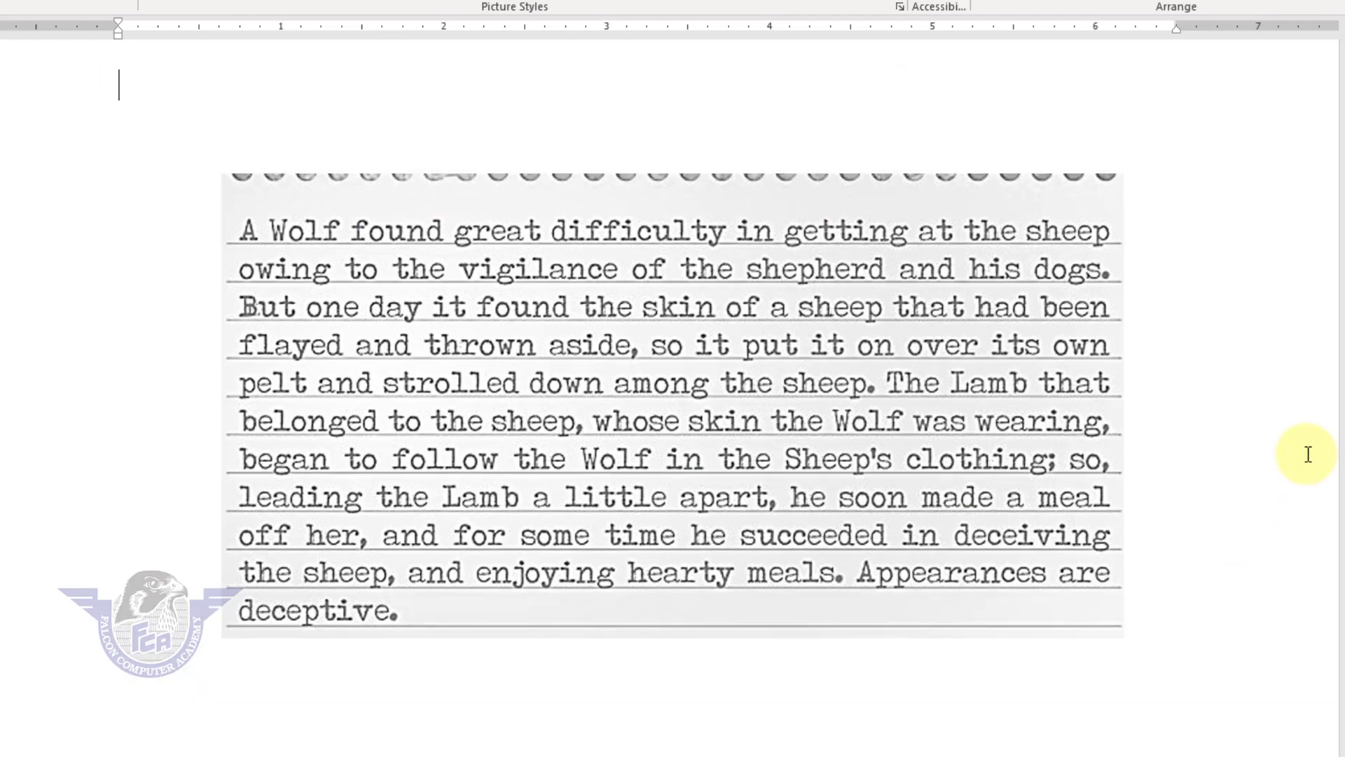
Step: Bring up the Save As dialog for the cropped picture document and choose PDF as the file type
click(911, 377)
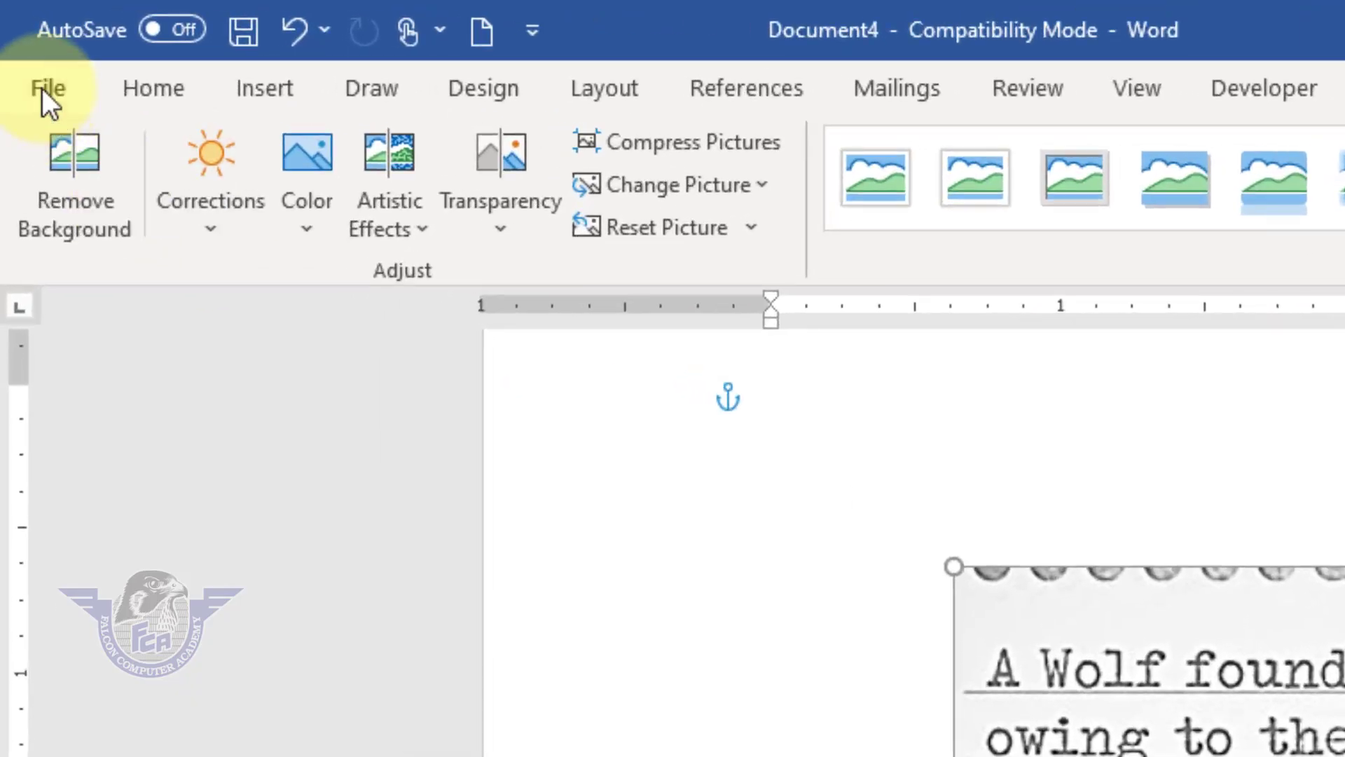
click(43, 90)
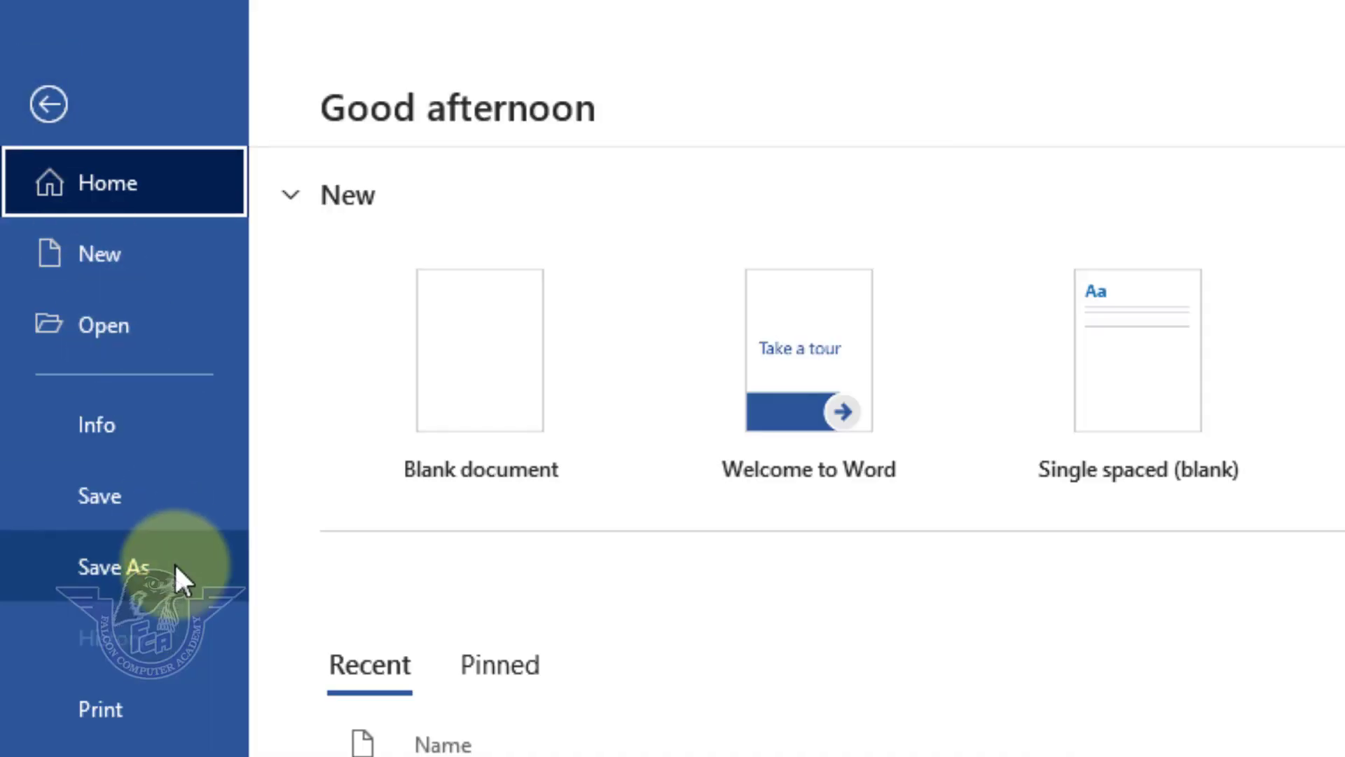
click(104, 651)
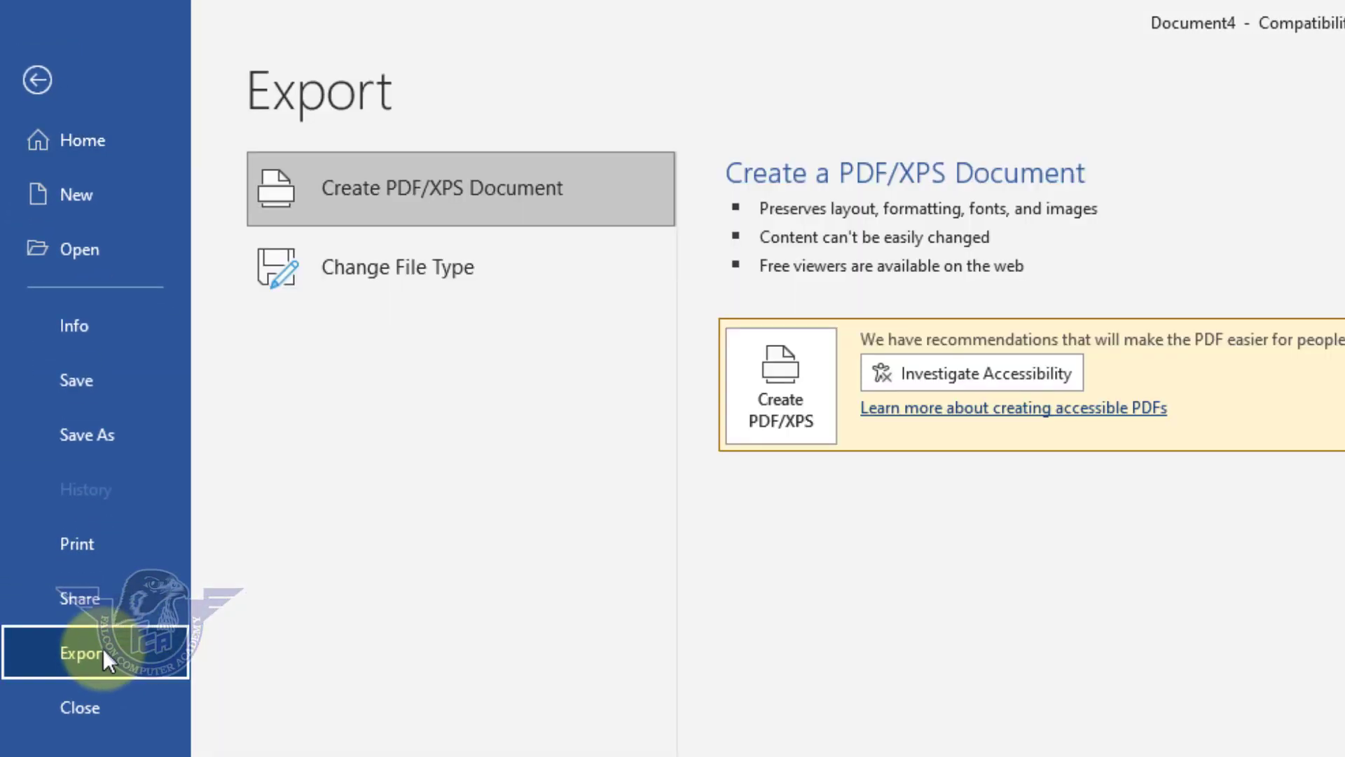
click(379, 280)
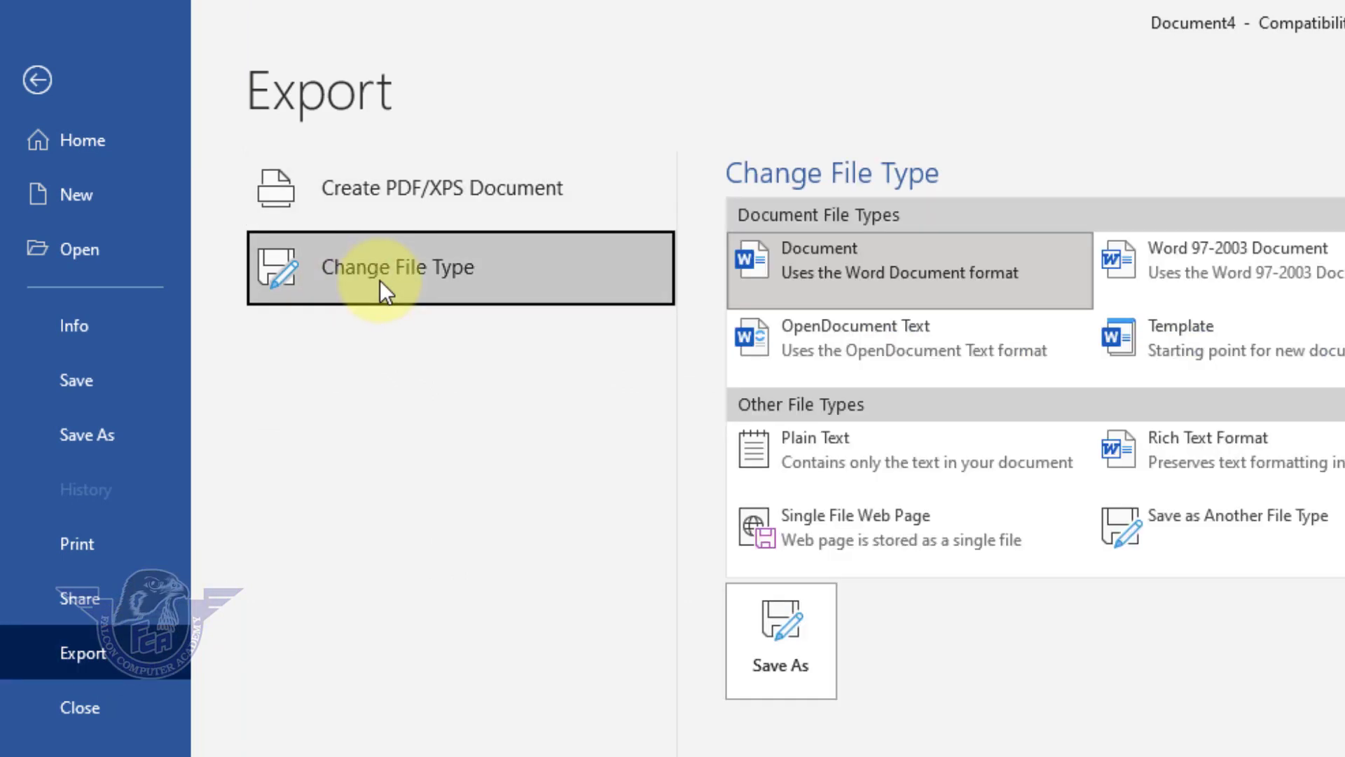
click(92, 432)
click(307, 457)
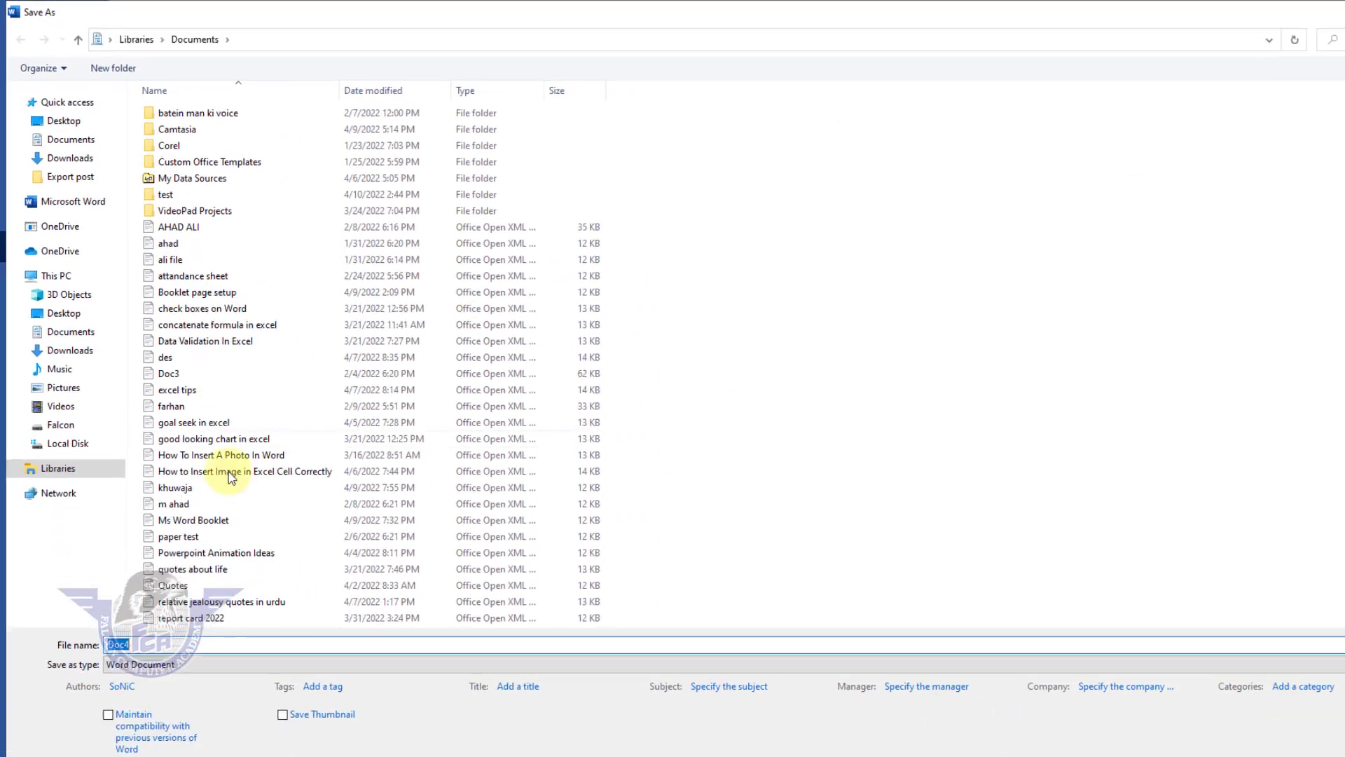
click(158, 664)
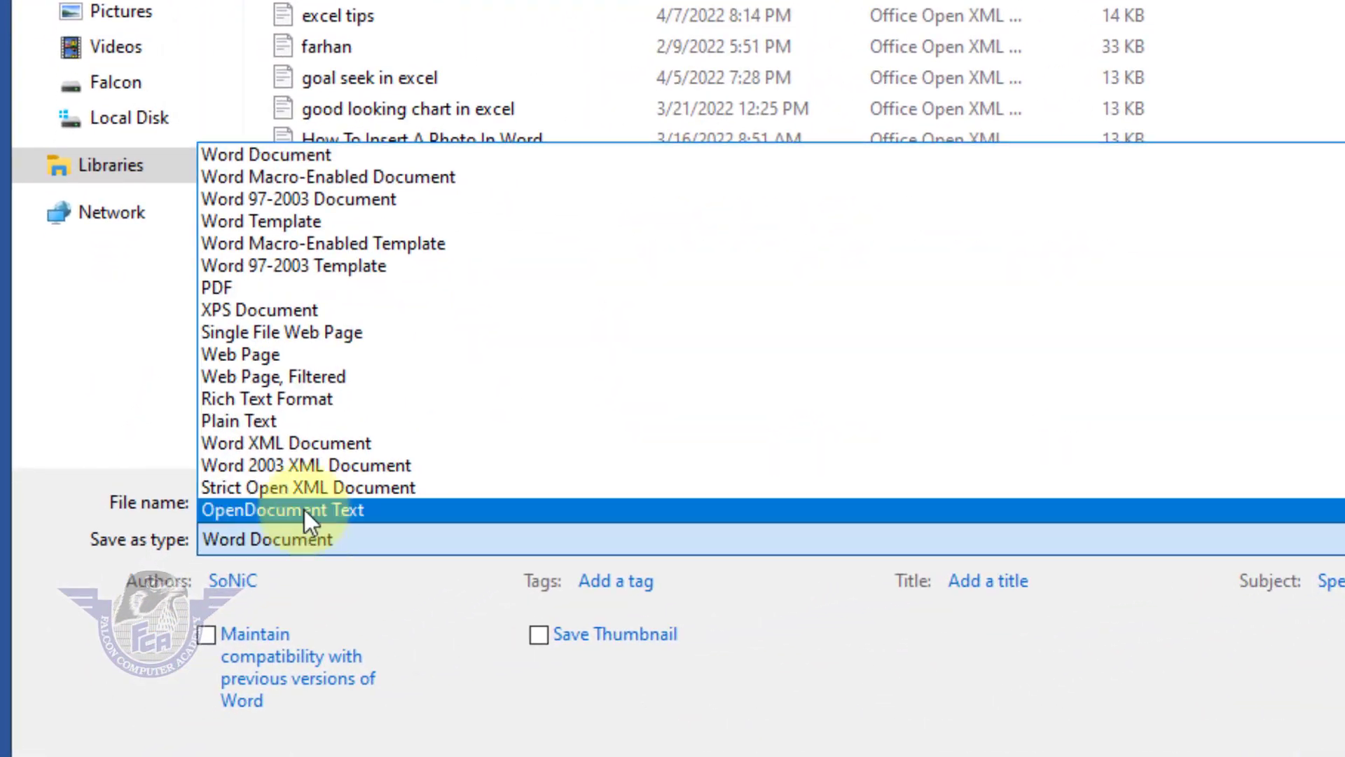
click(252, 288)
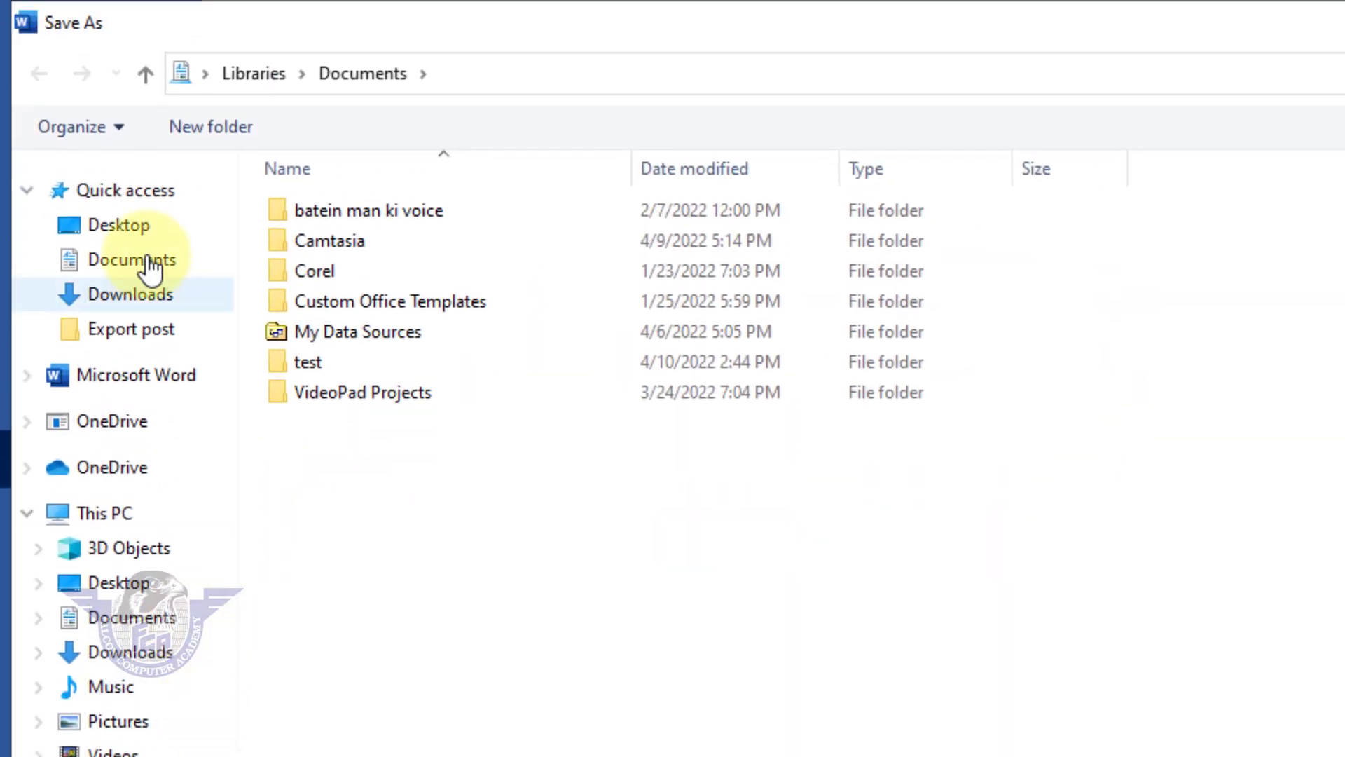
Step: Save the PDF on the Desktop as "pdf to text" and close the PDF viewer
click(121, 227)
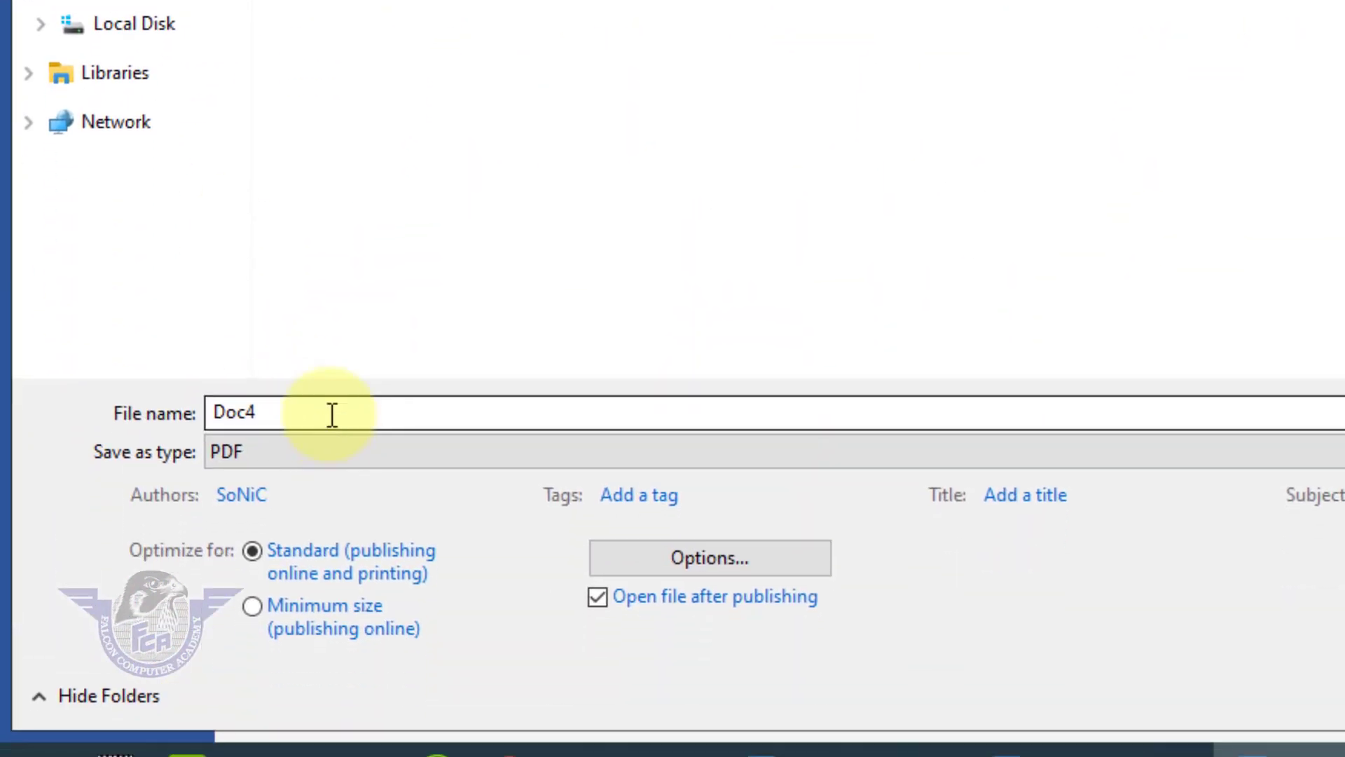
click(330, 587)
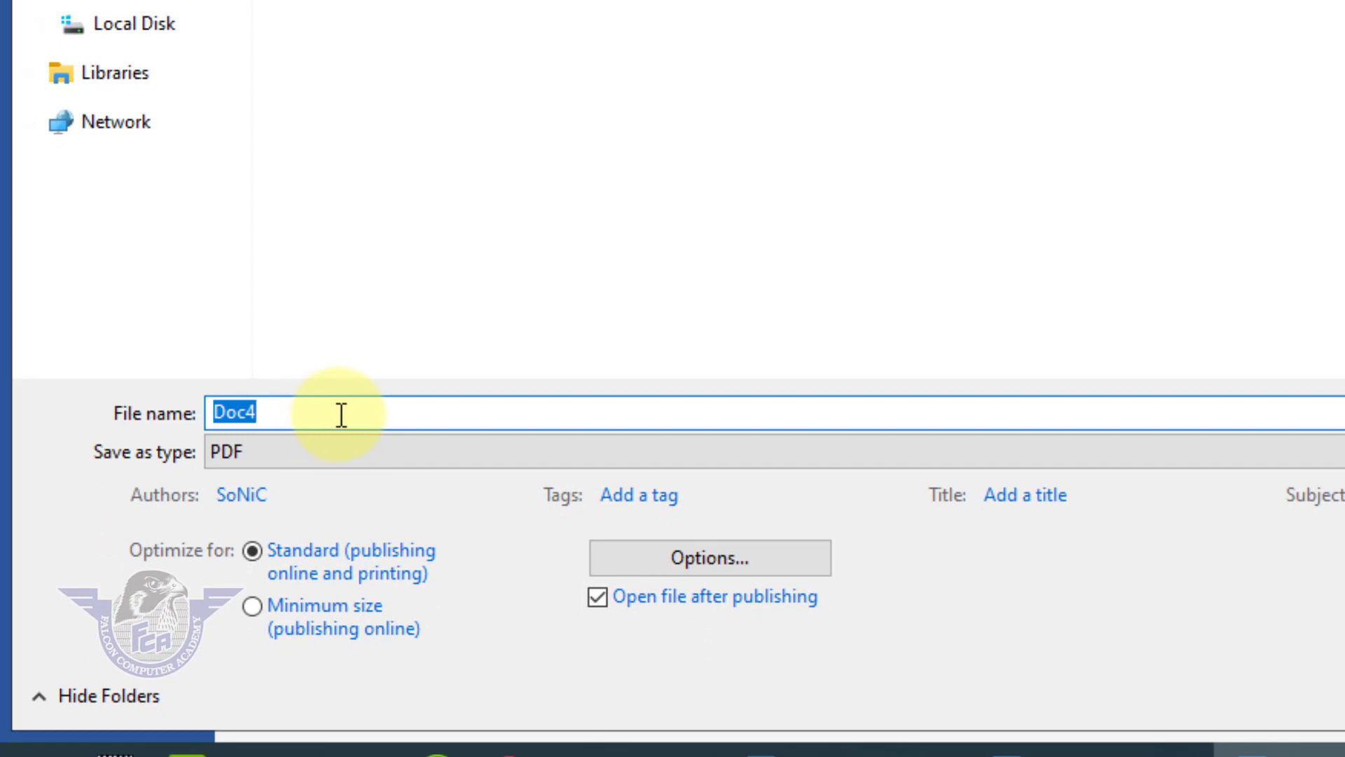
text(p)
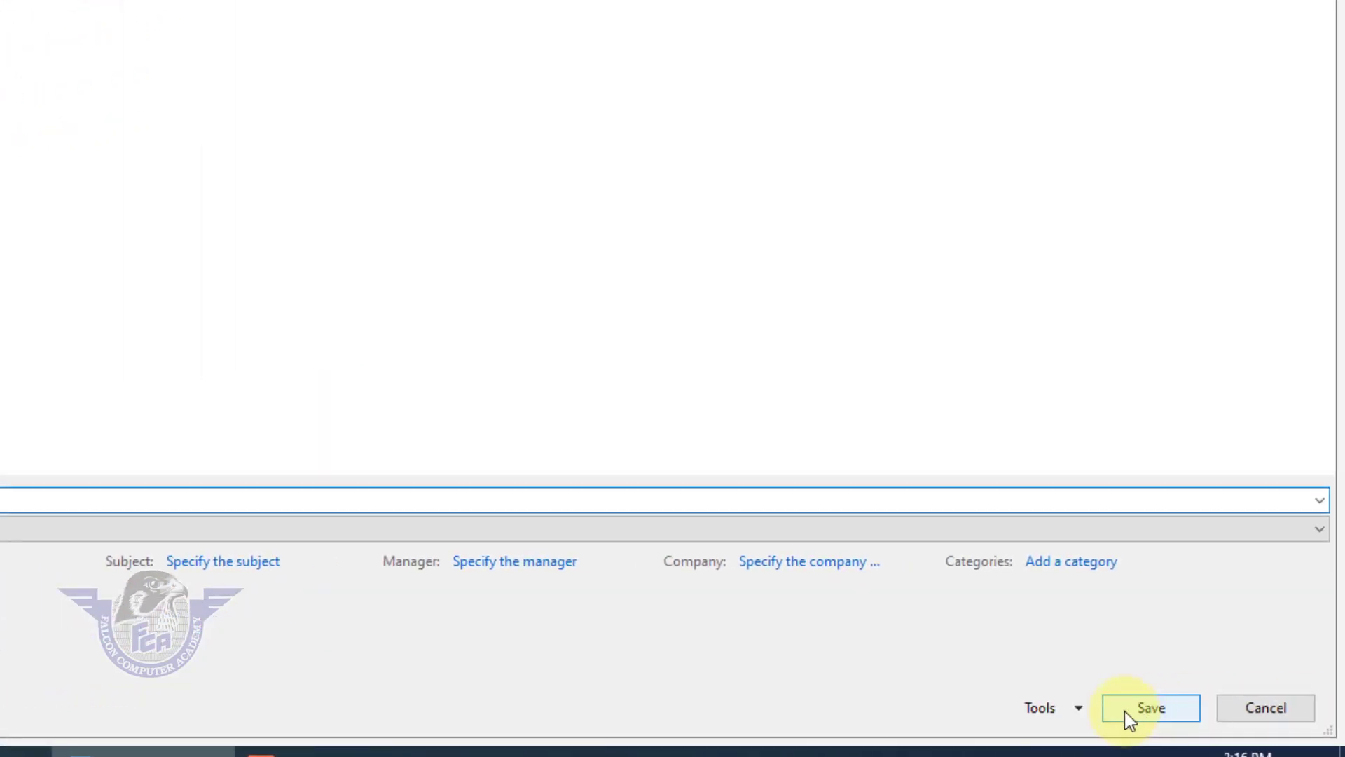
click(1128, 709)
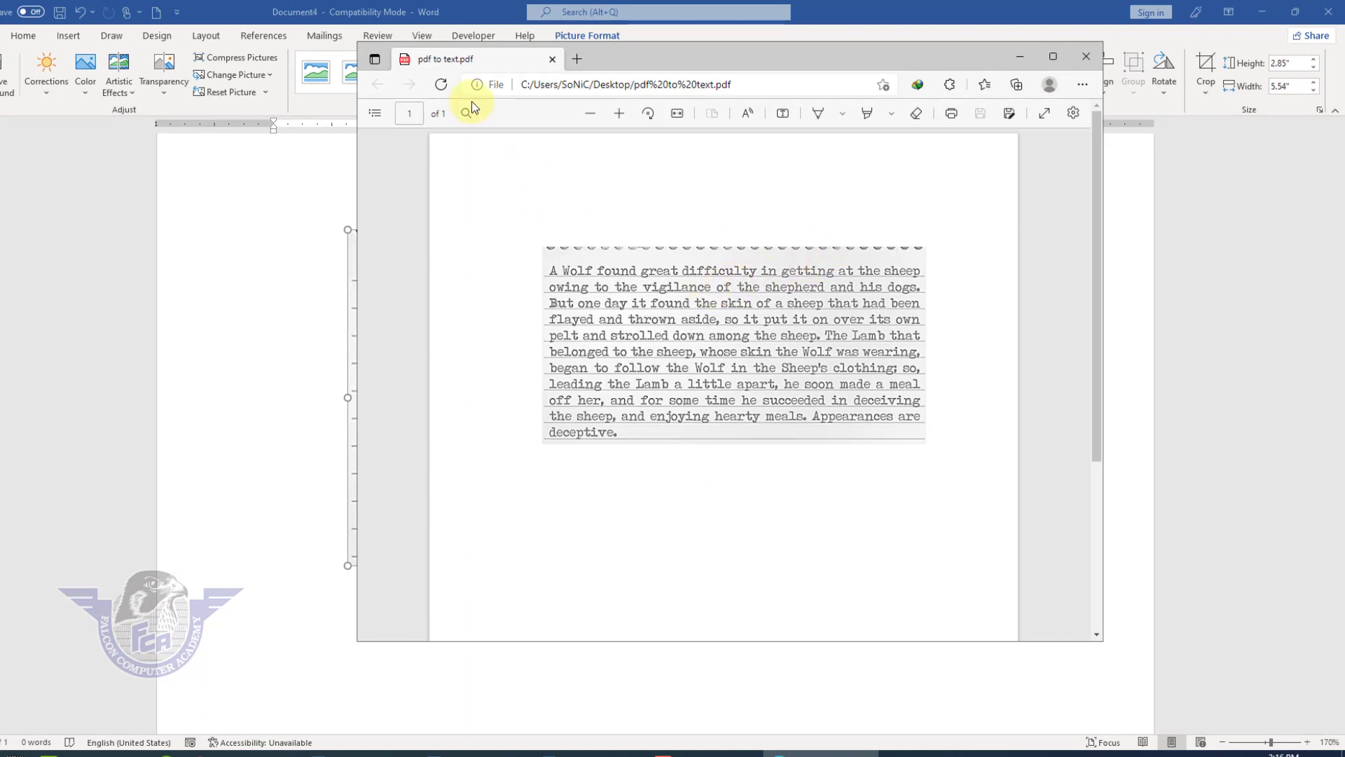
click(1085, 57)
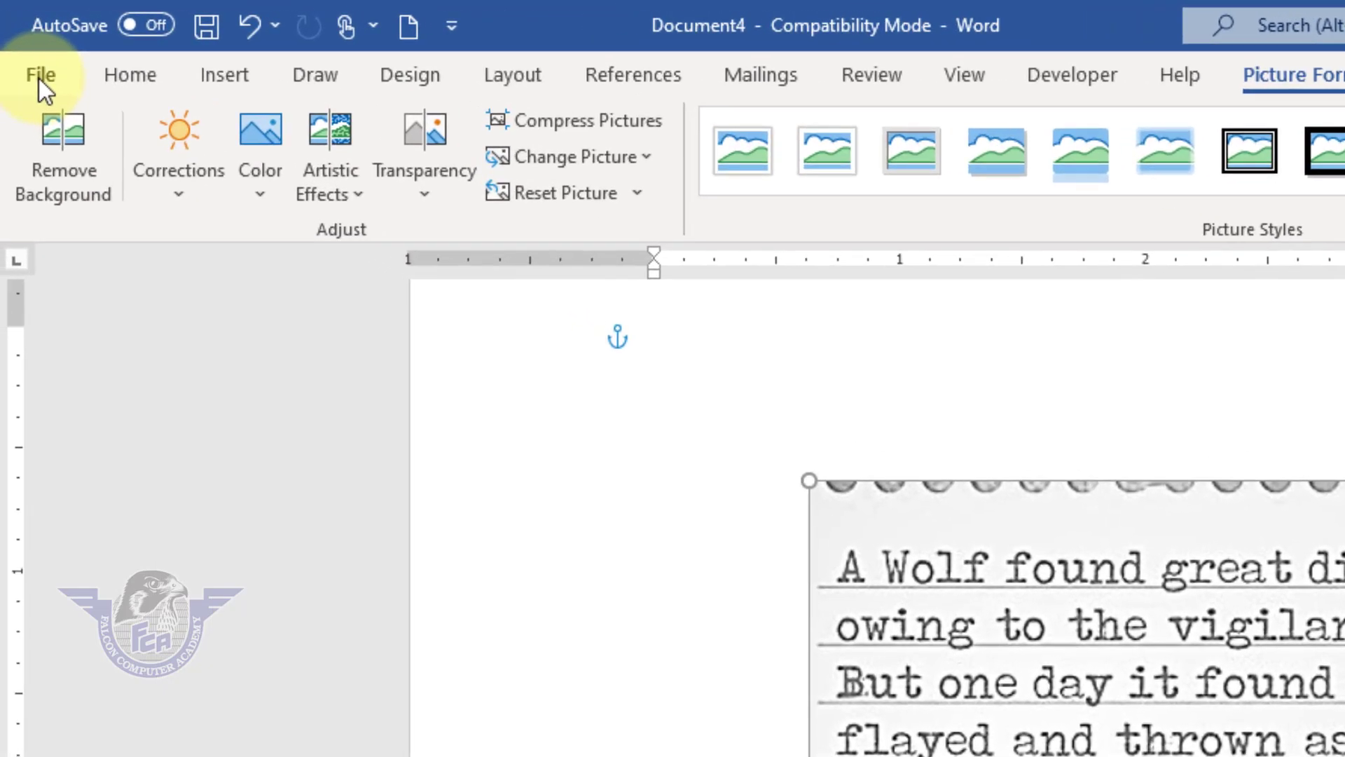
Step: Create a new blank document and switch it to Outline view with the full master document tools shown
click(39, 78)
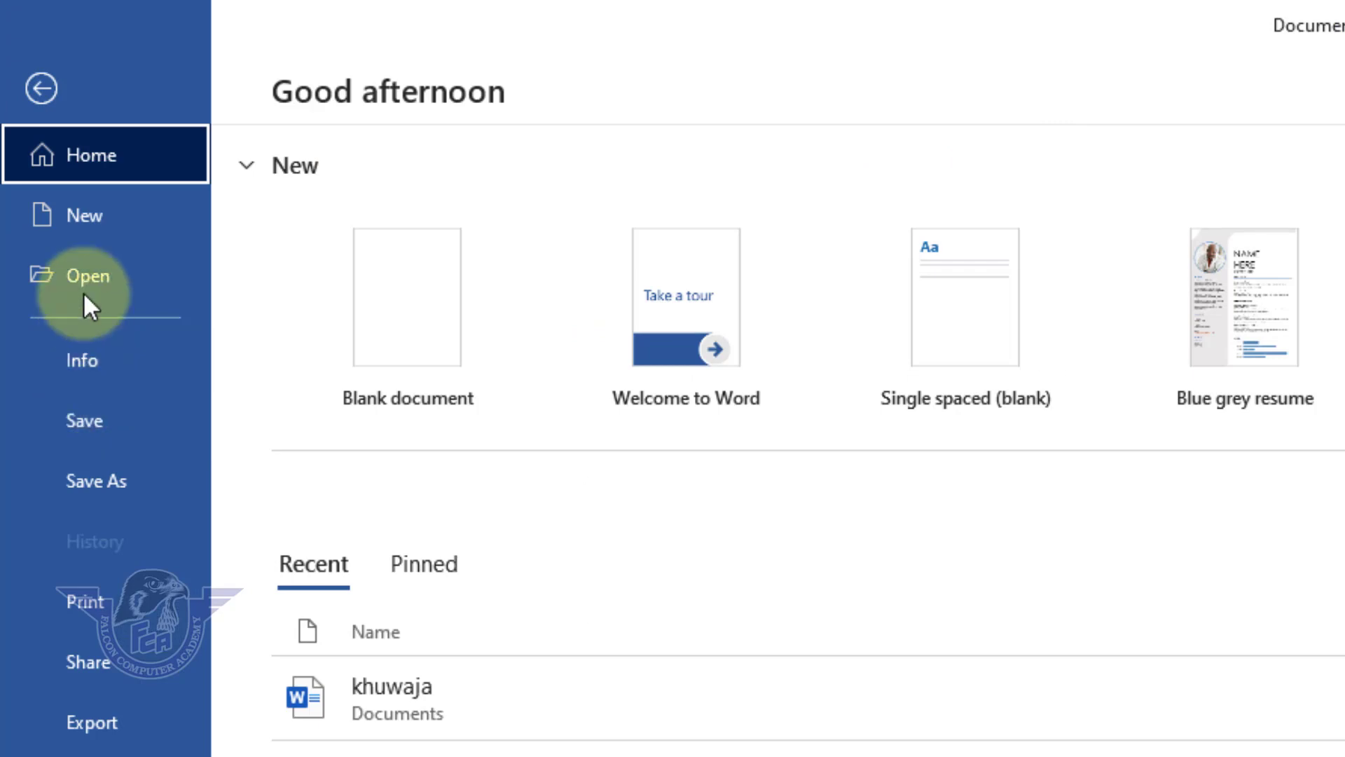
click(77, 225)
click(550, 435)
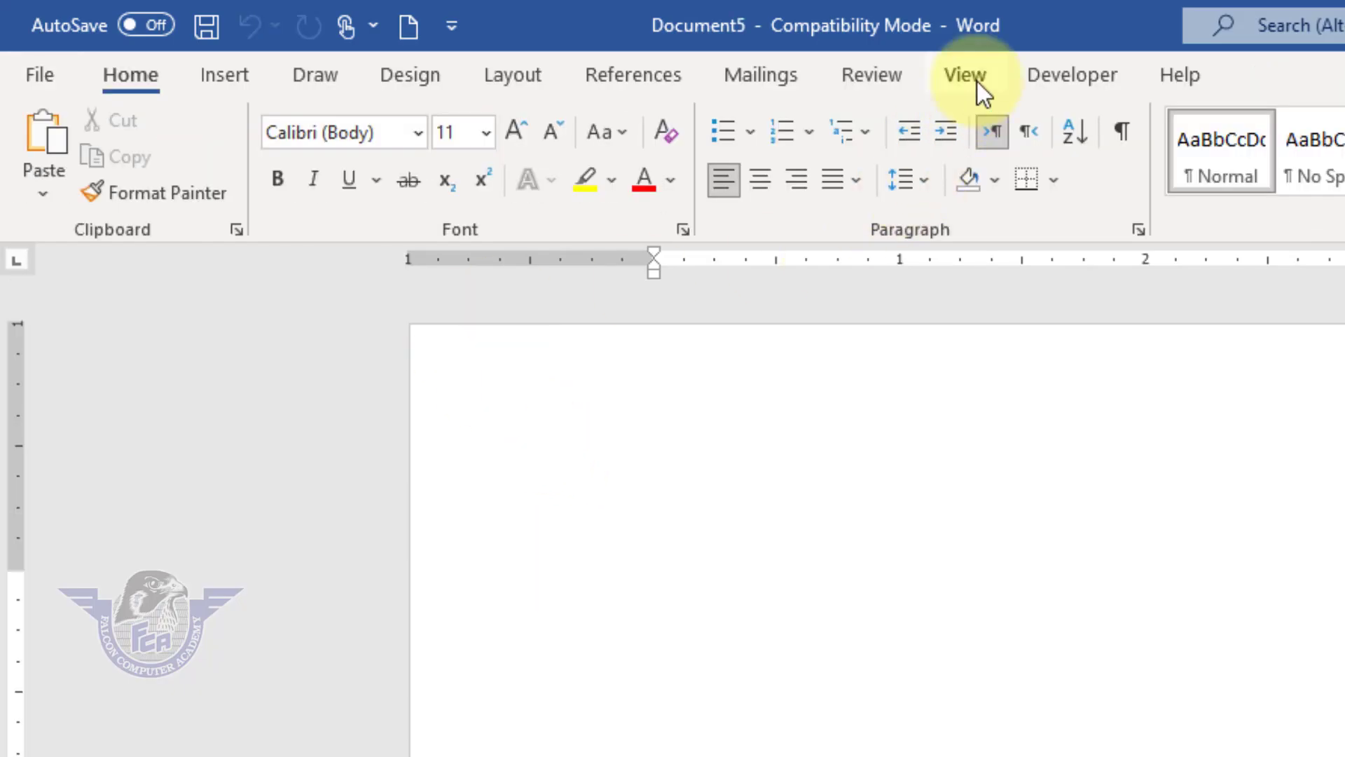
click(966, 75)
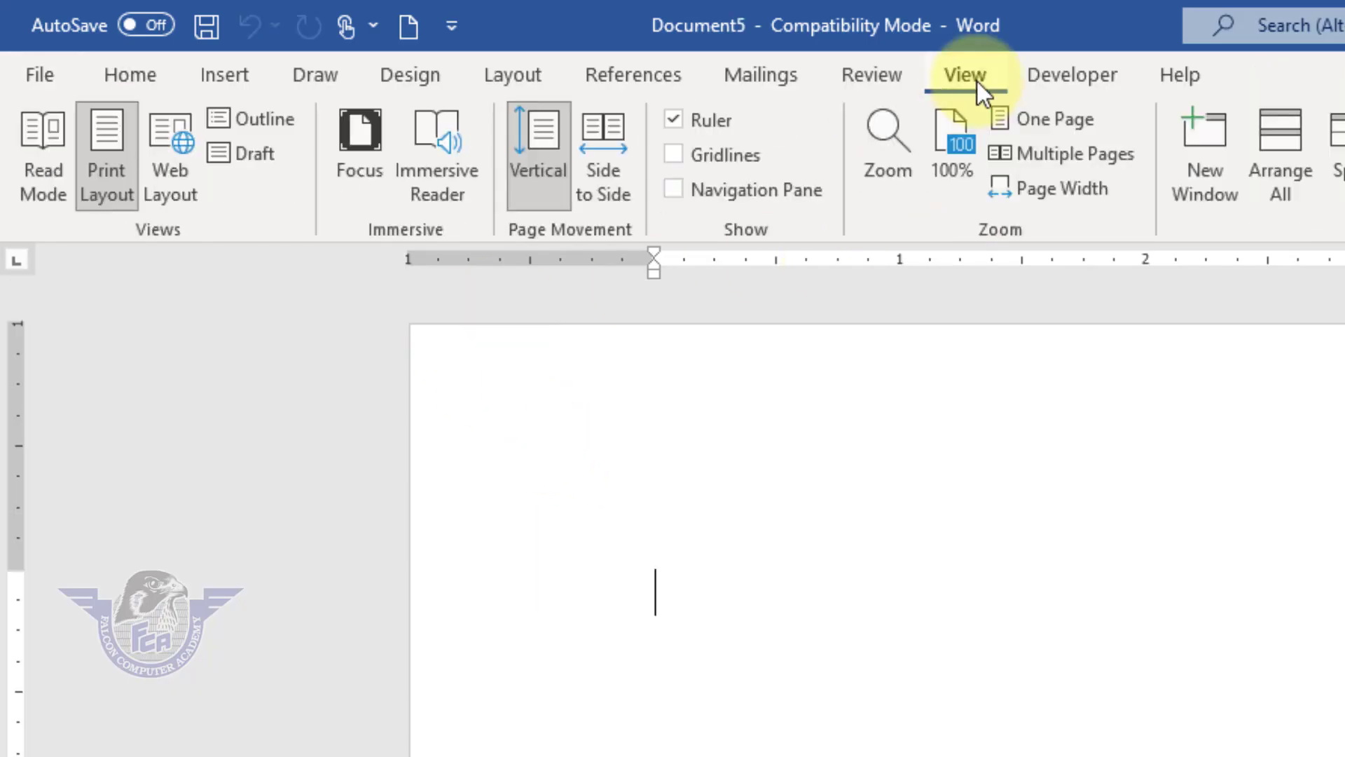
click(254, 122)
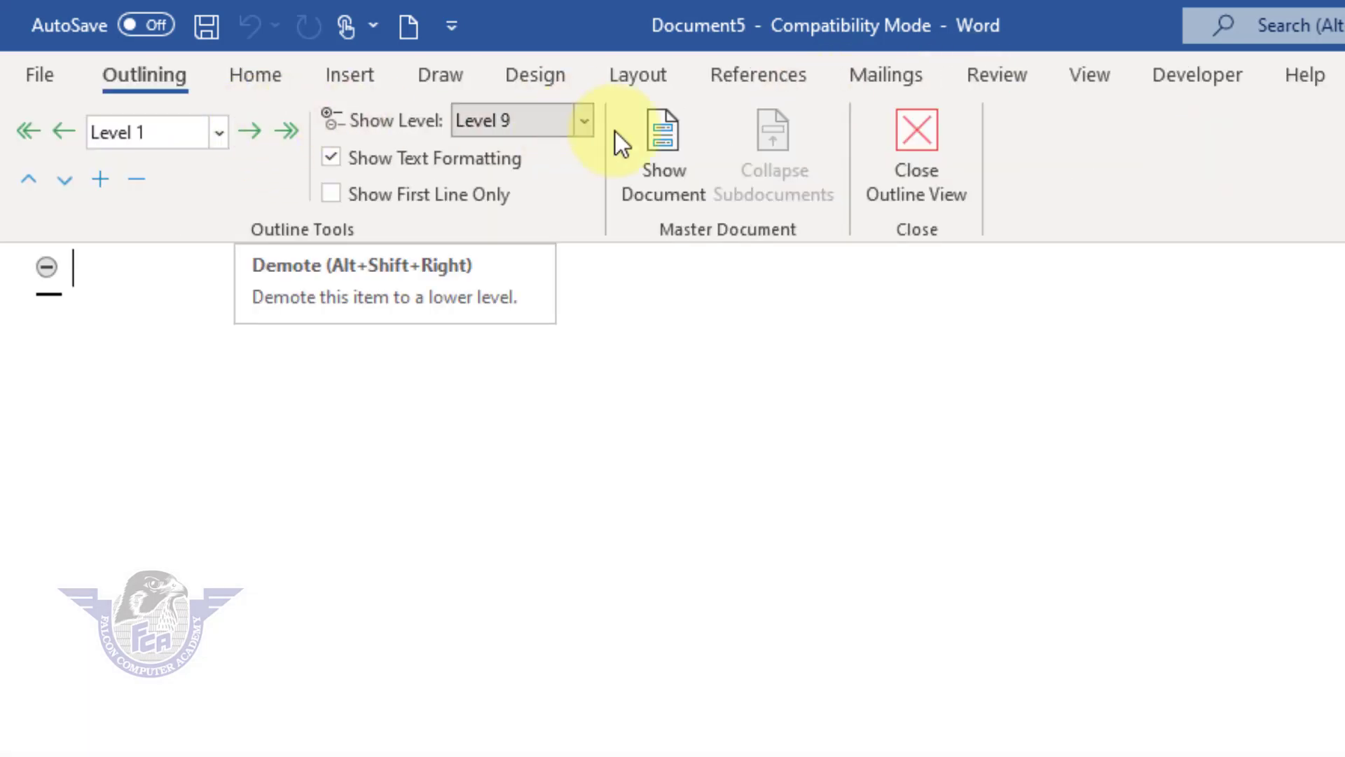
click(662, 145)
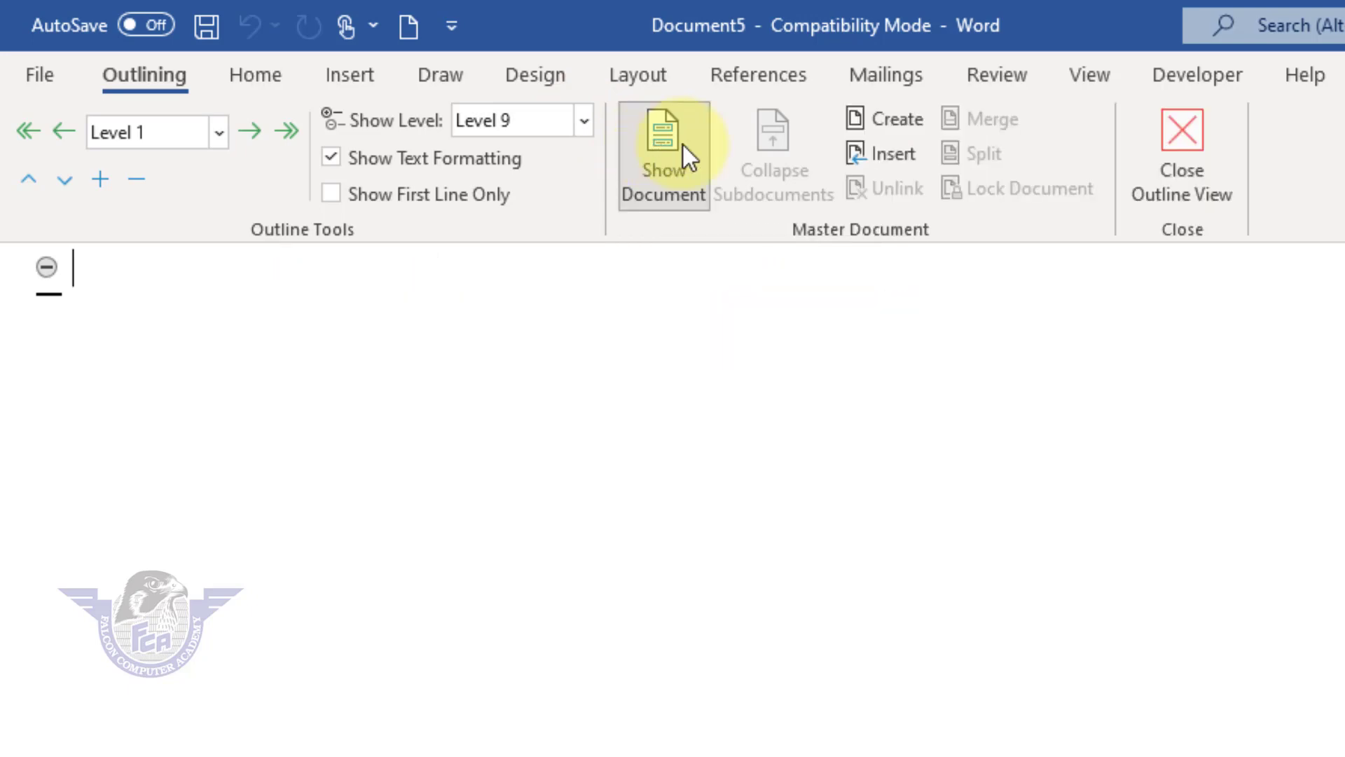
Step: Insert the Desktop file "pdf to text" as a subdocument and accept its conversion to editable Word text
click(895, 157)
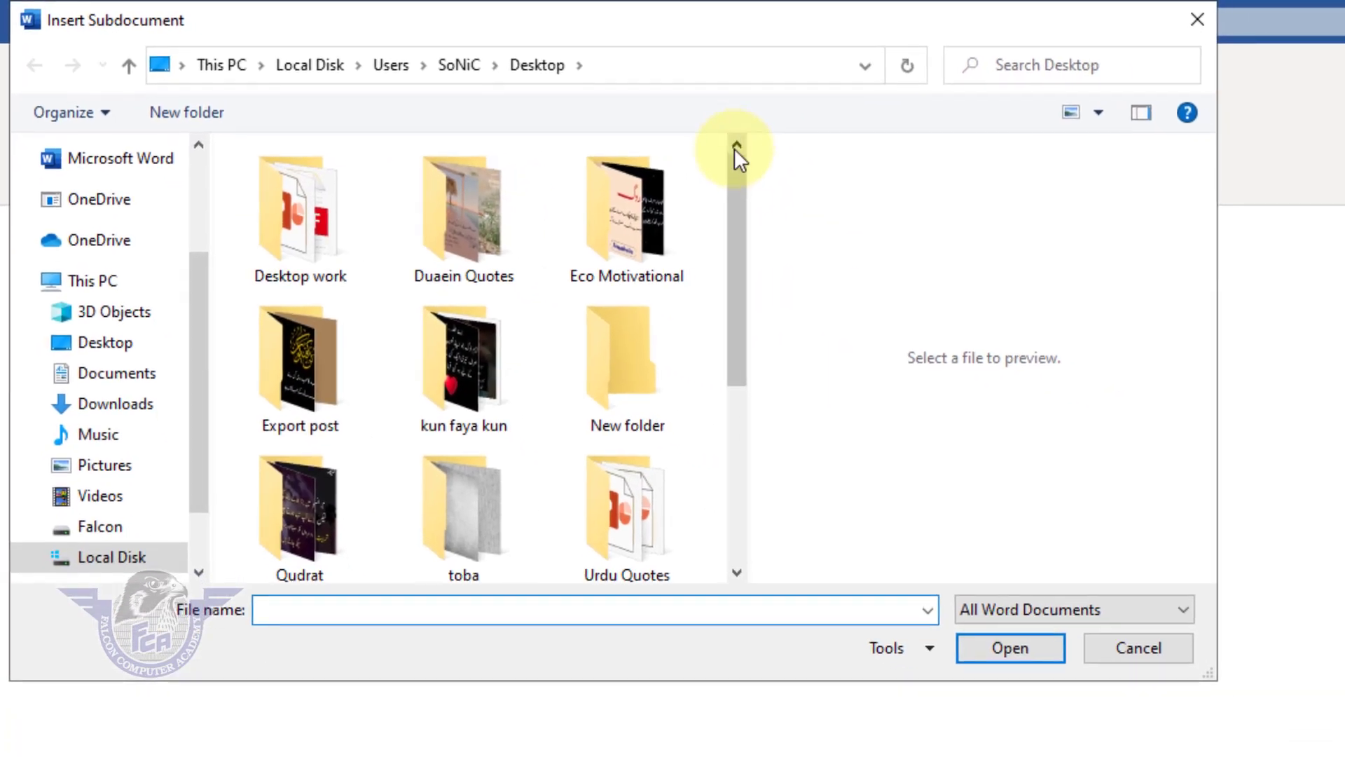
drag(734, 213, 735, 404)
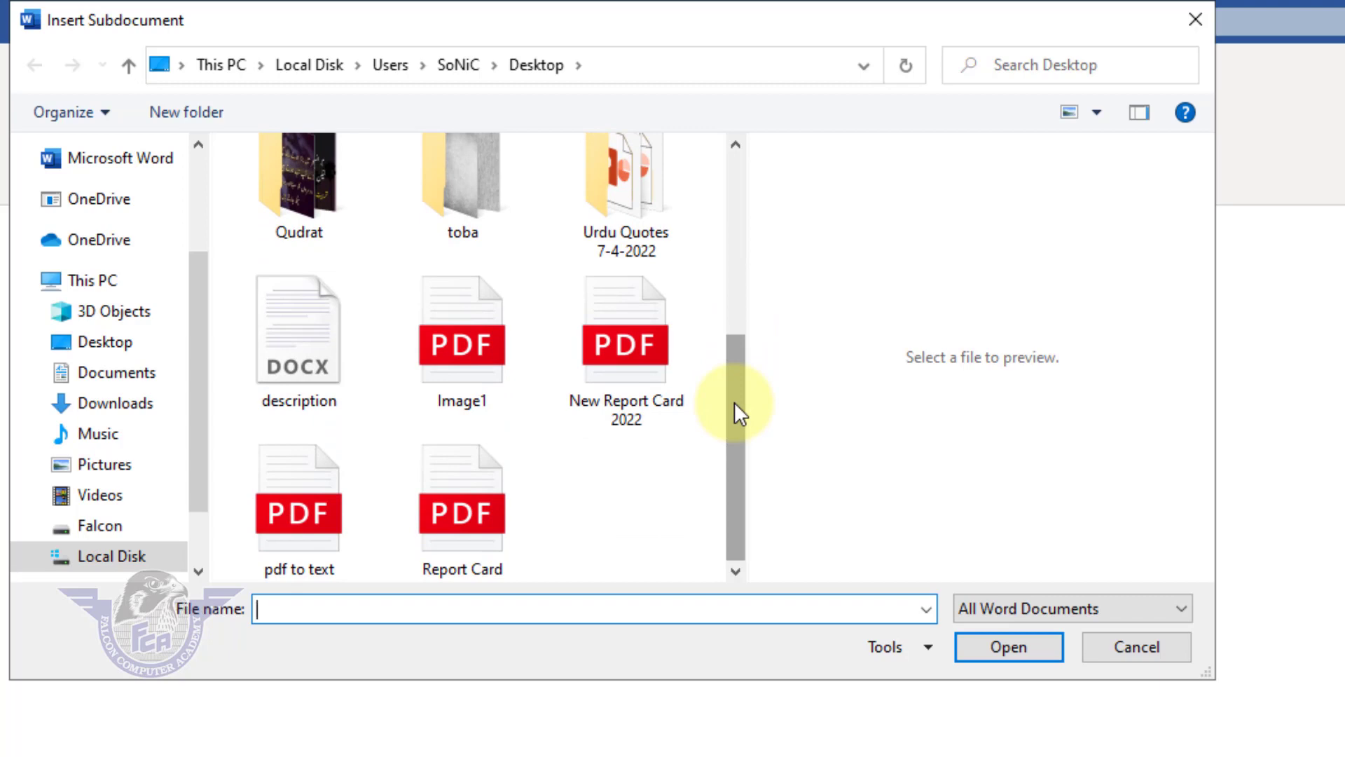
click(304, 523)
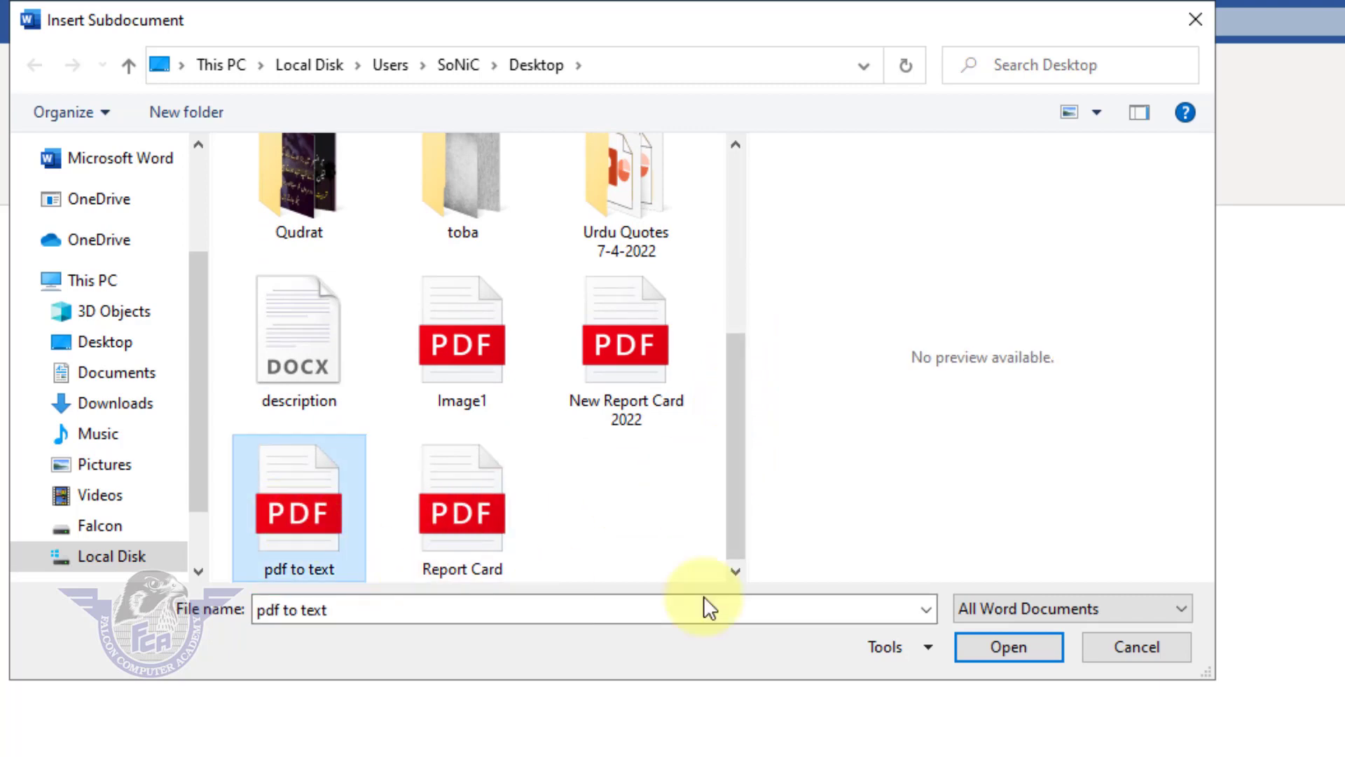
click(986, 652)
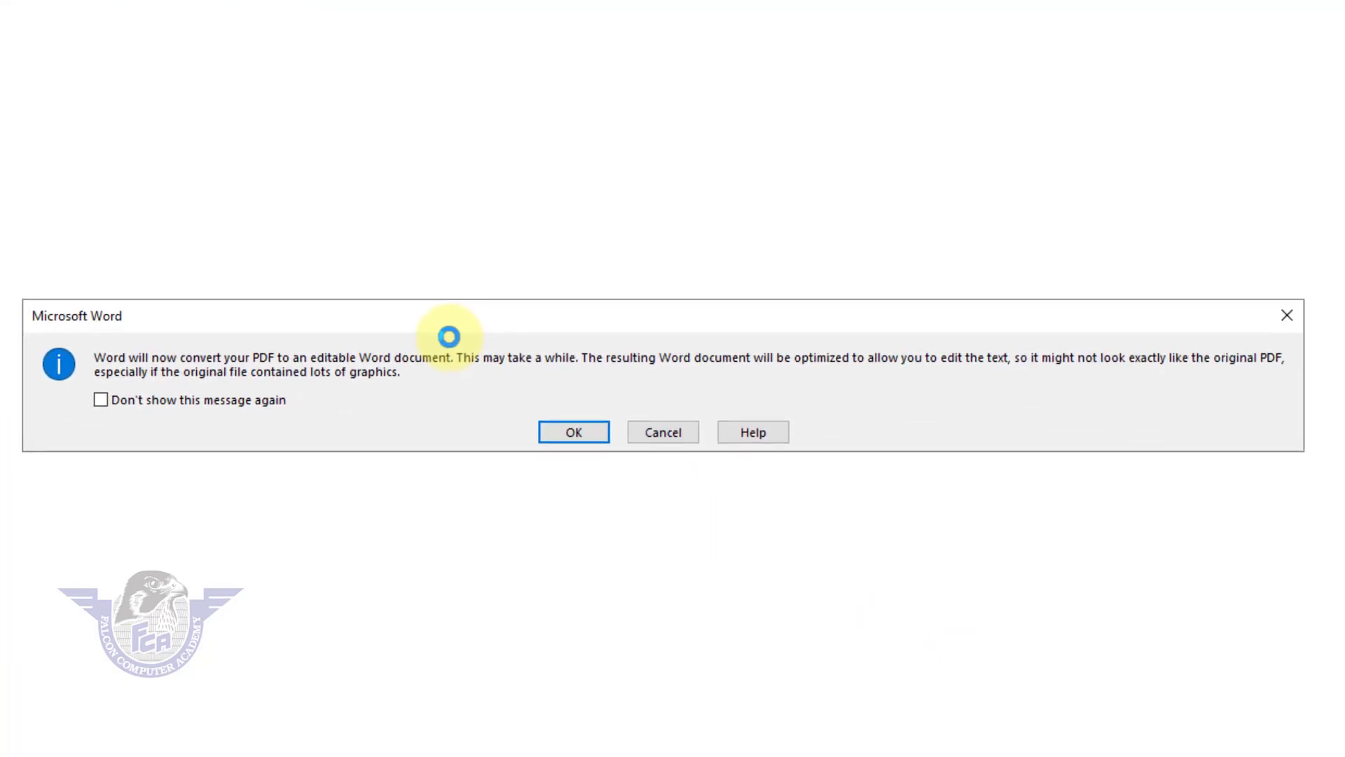
click(574, 432)
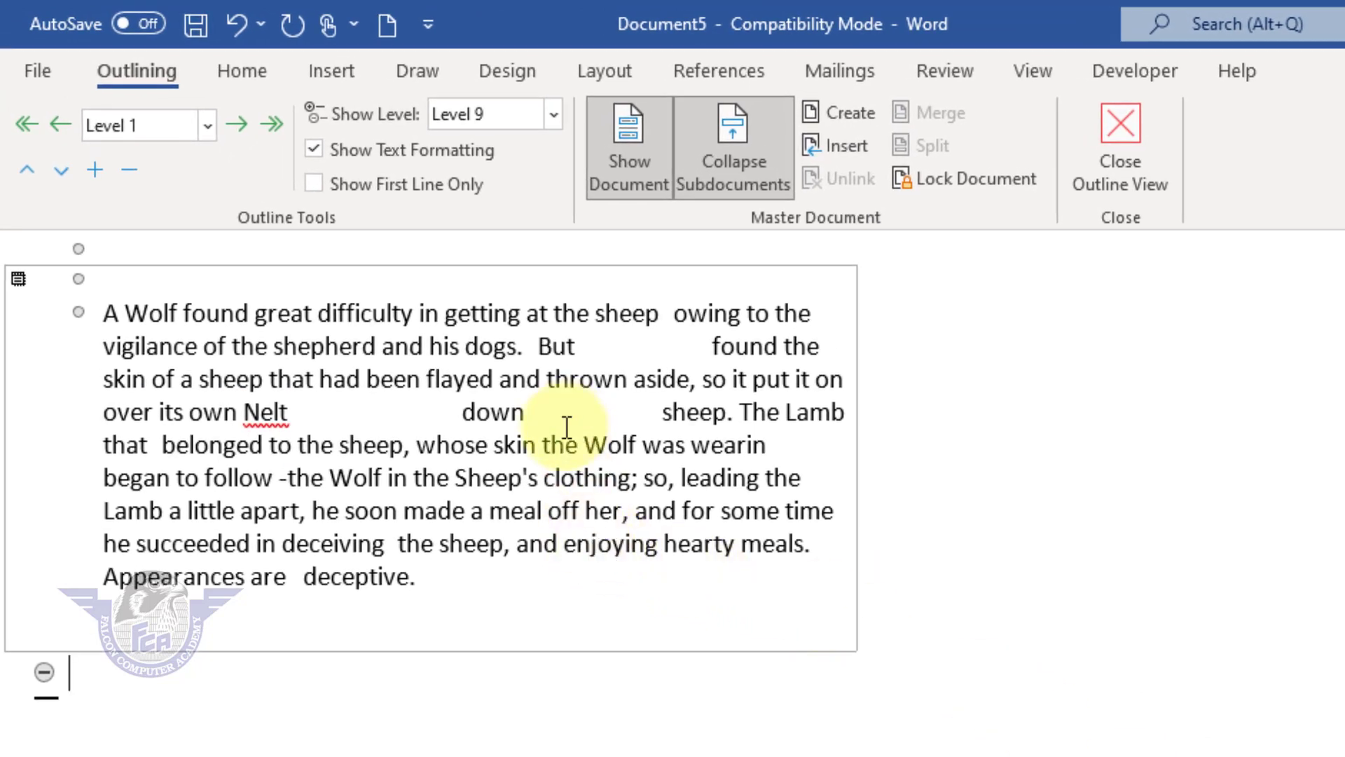
Step: Copy the whole converted paragraph from "A Wolf found" to "deceptive."
drag(429, 582, 122, 314)
right_click(123, 316)
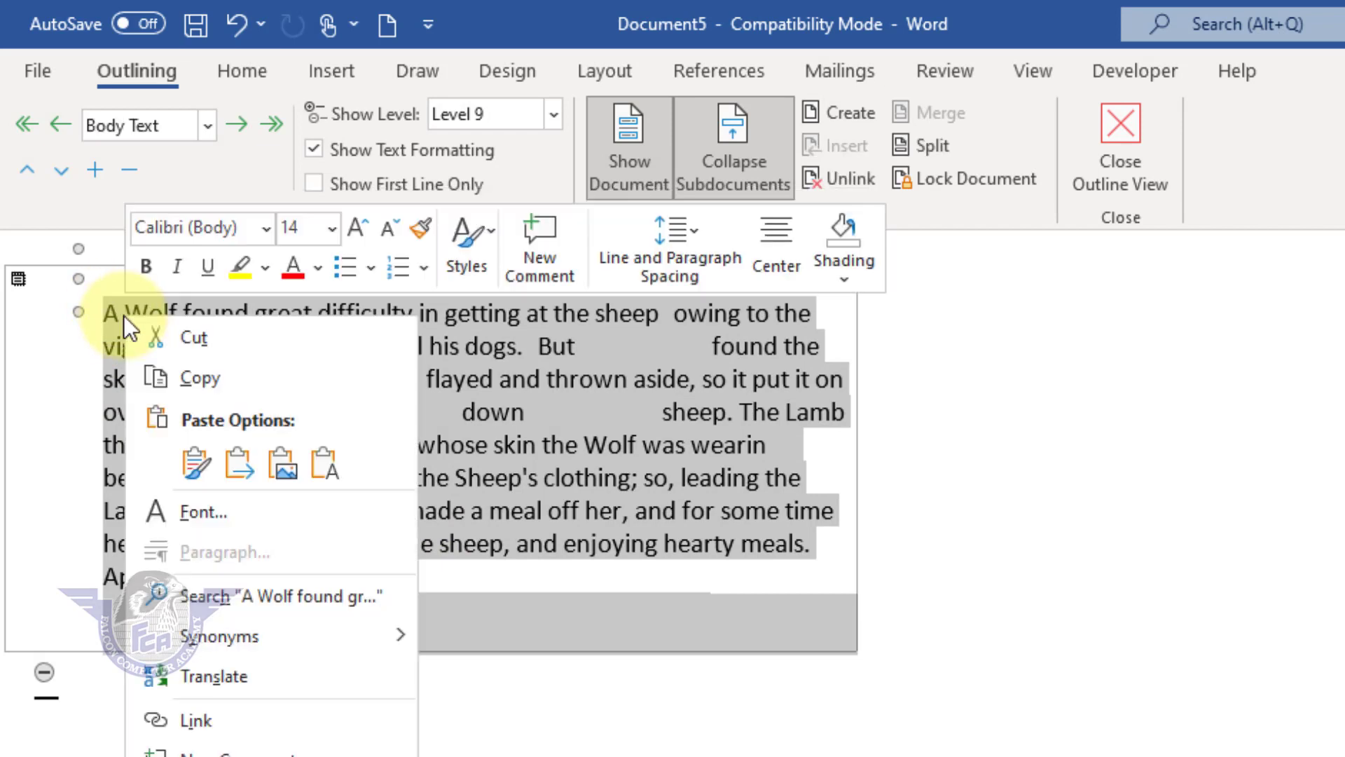
click(184, 368)
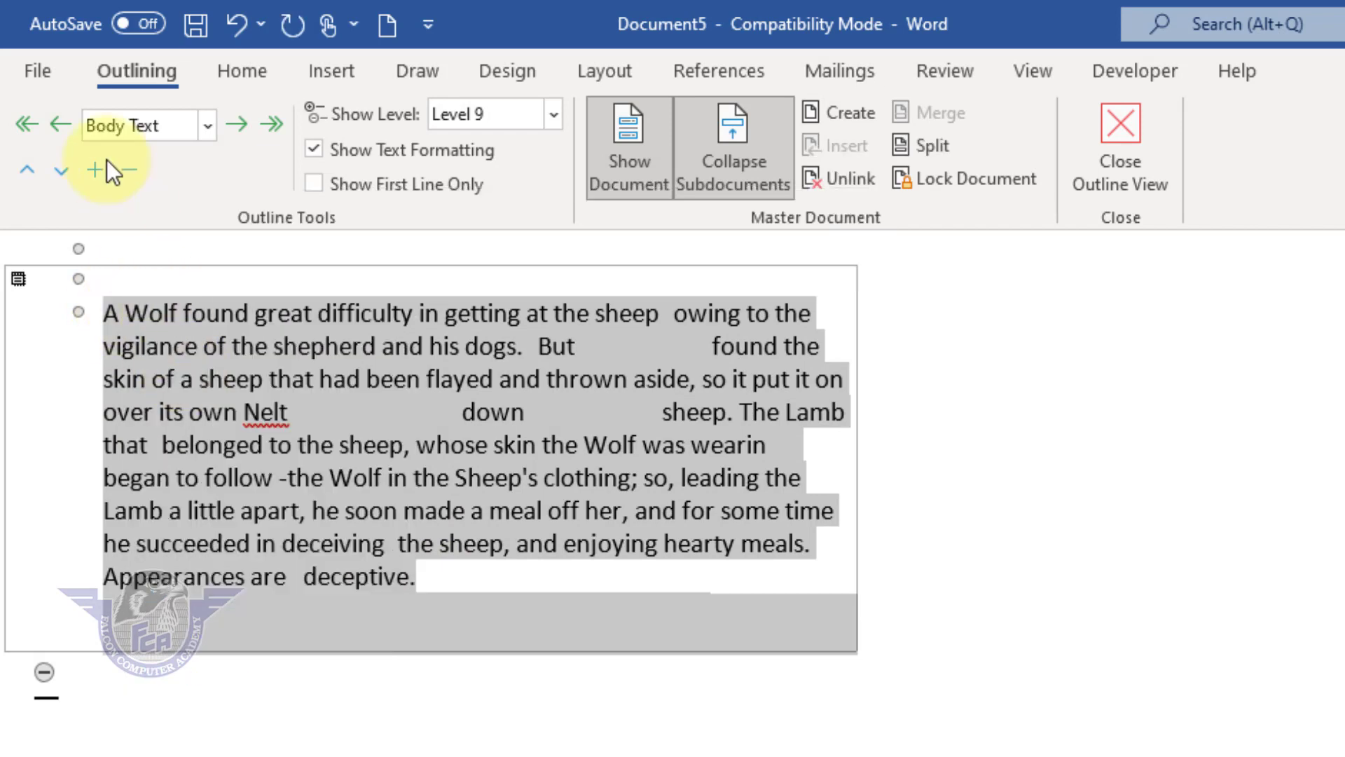
Step: Create another blank document and paste the copied paragraph with the Keep Text Only option
click(40, 73)
click(103, 219)
click(348, 309)
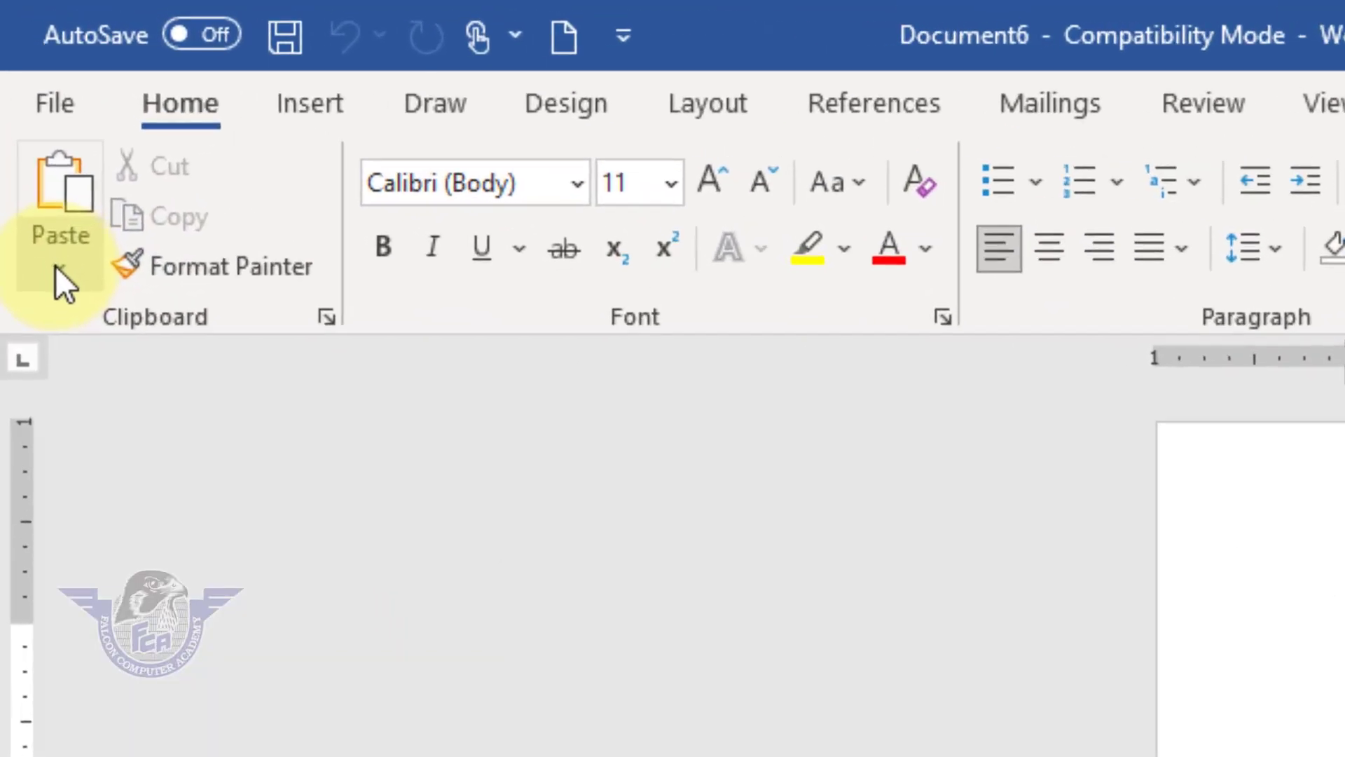
click(27, 123)
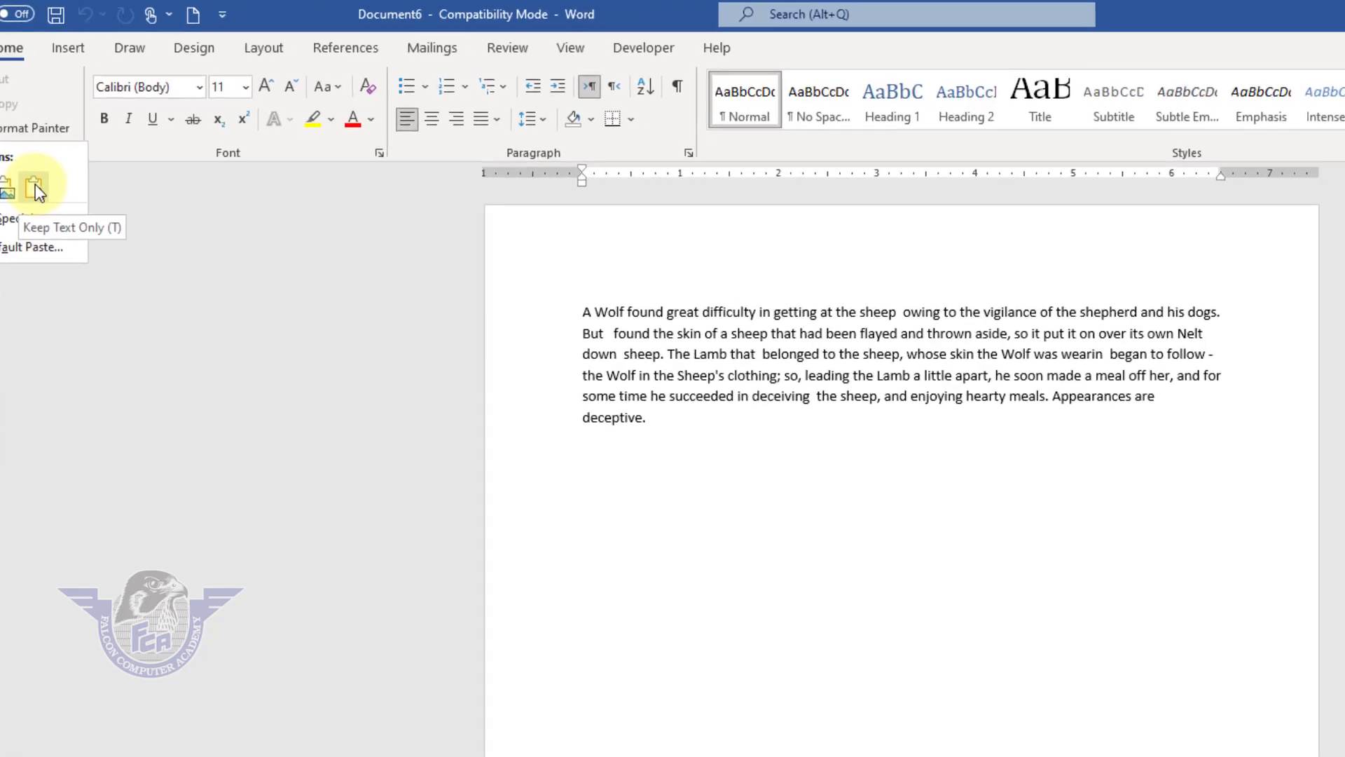
click(112, 181)
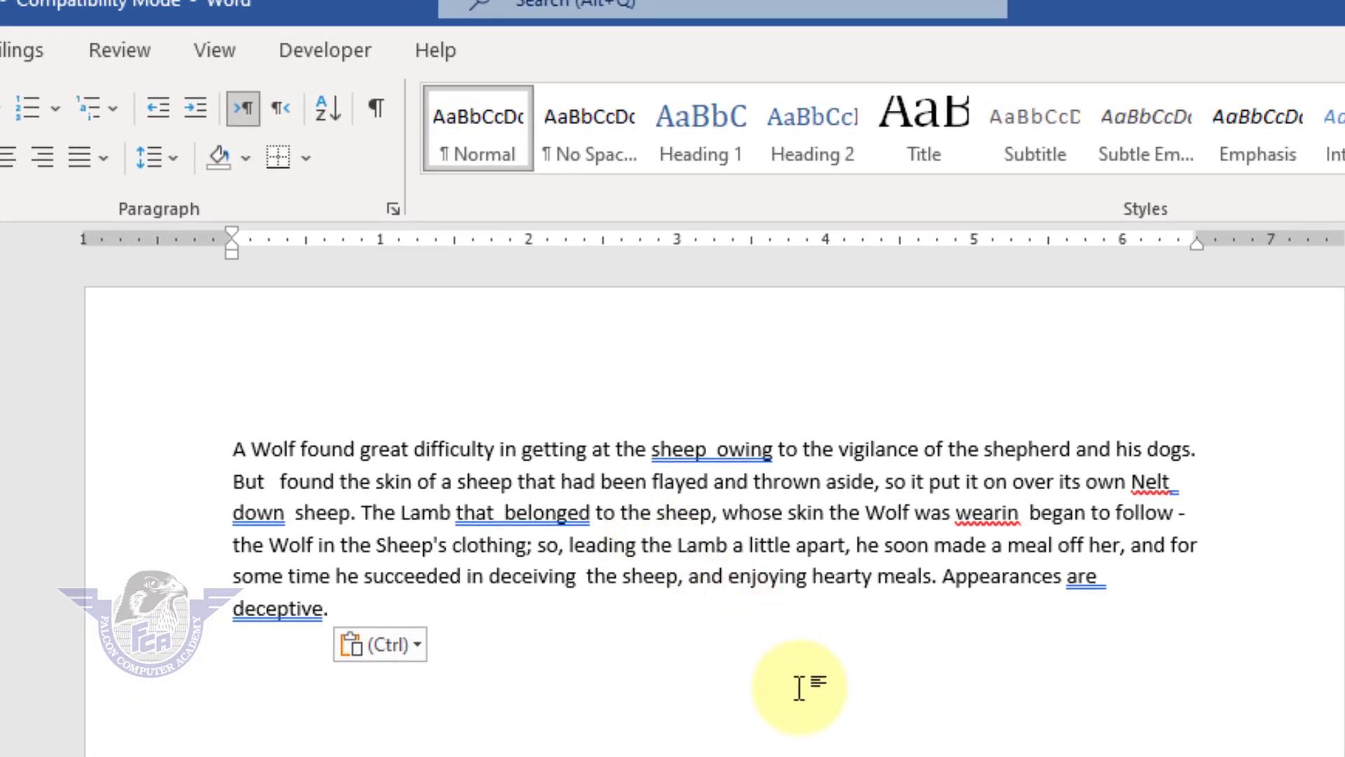
Step: Correct "wearin" to "wearing" and accept the suggested spacing fixes for "sheep owing" and "Nelt down"
right_click(988, 505)
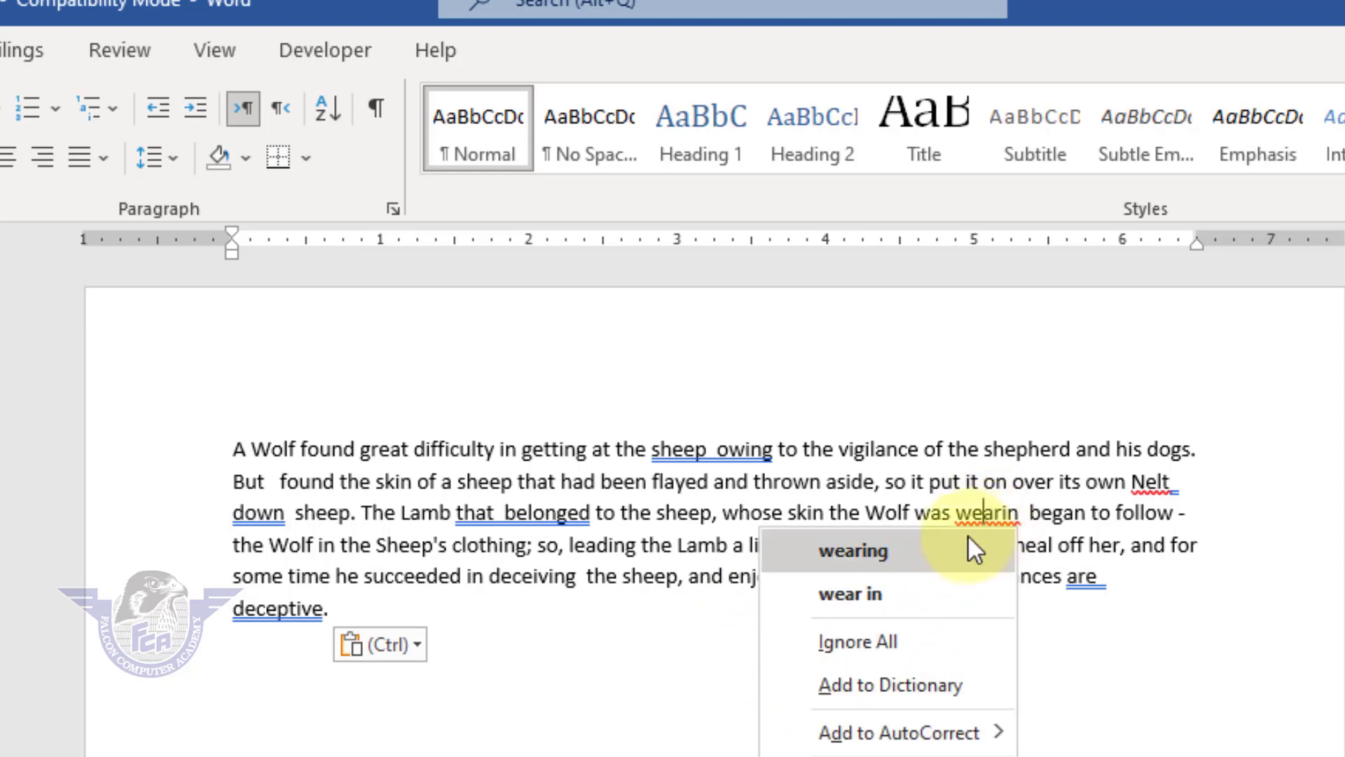
click(970, 544)
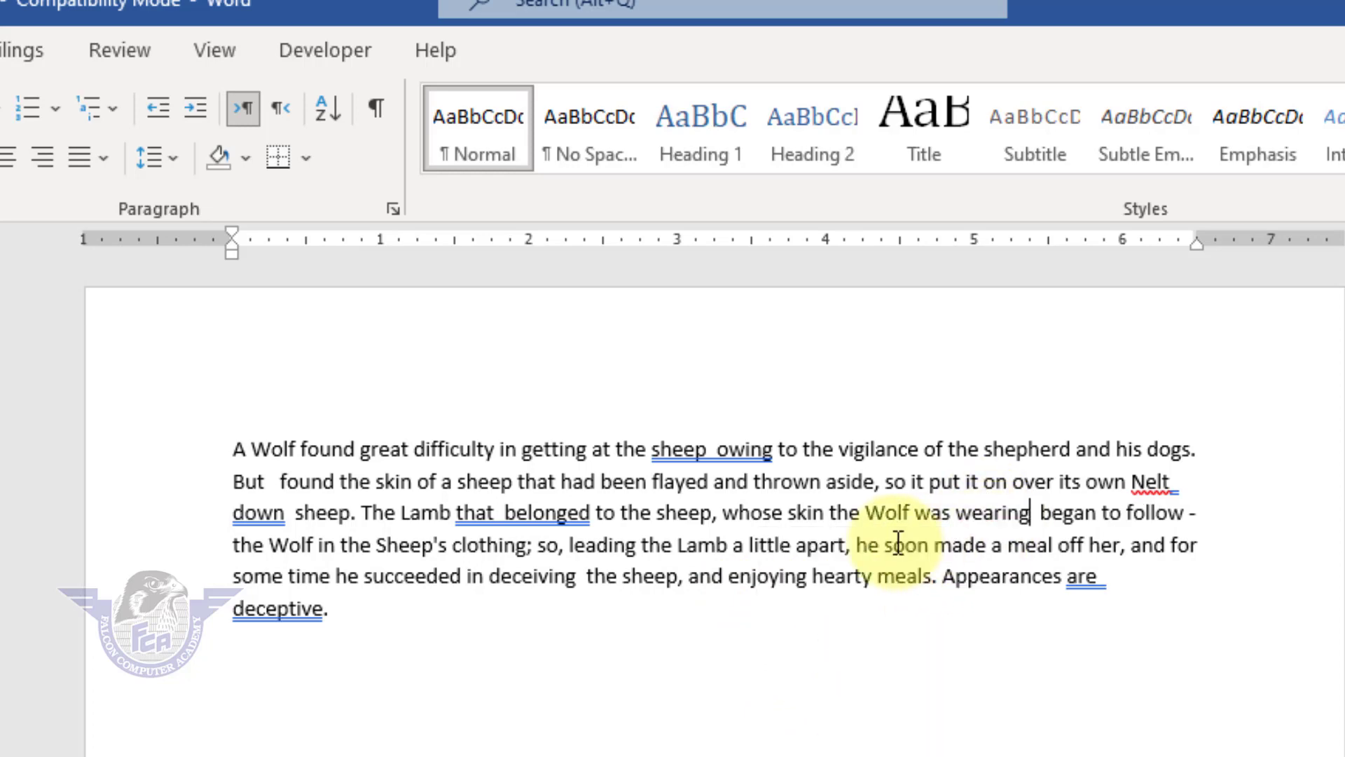
right_click(701, 454)
click(604, 486)
right_click(257, 517)
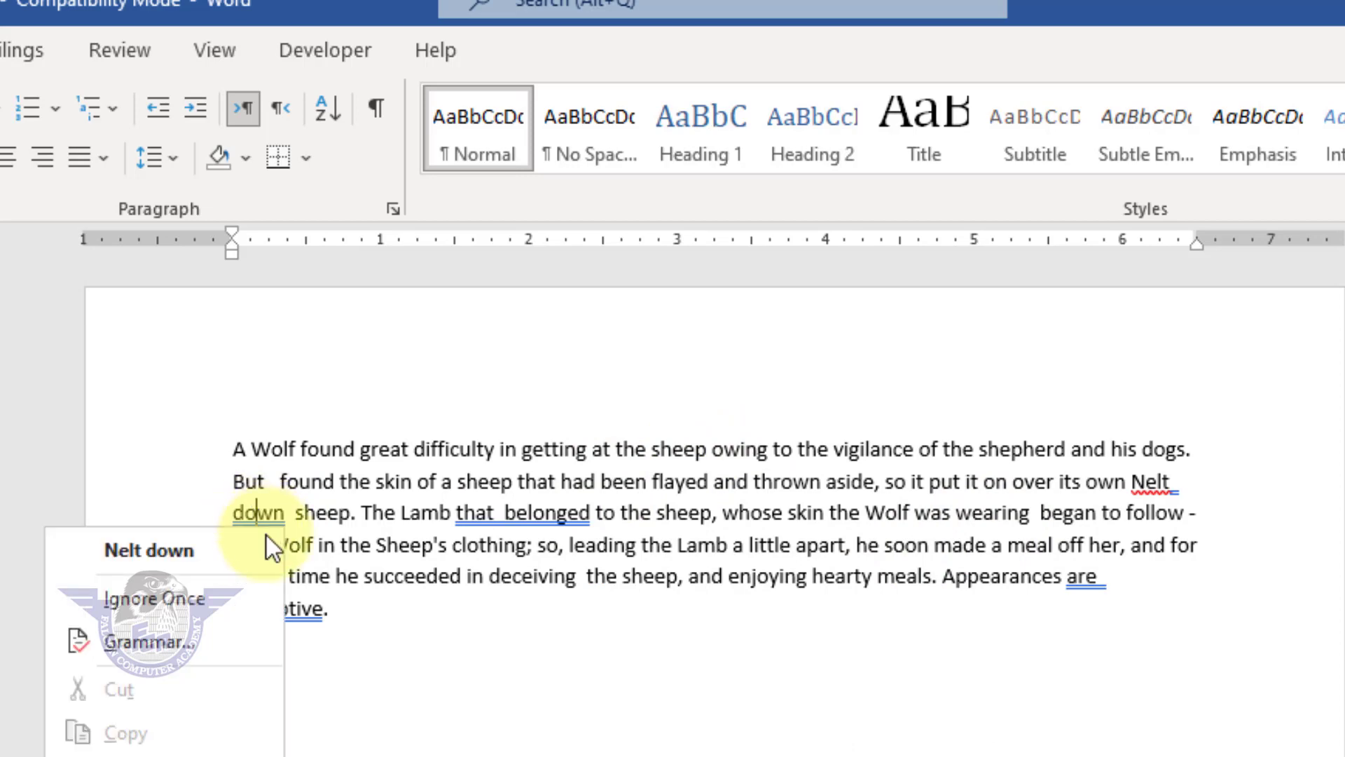
click(267, 541)
Step: Accept the suggested spacing fixes for "are deceptive", "that belonged" and "down sheep"
right_click(265, 610)
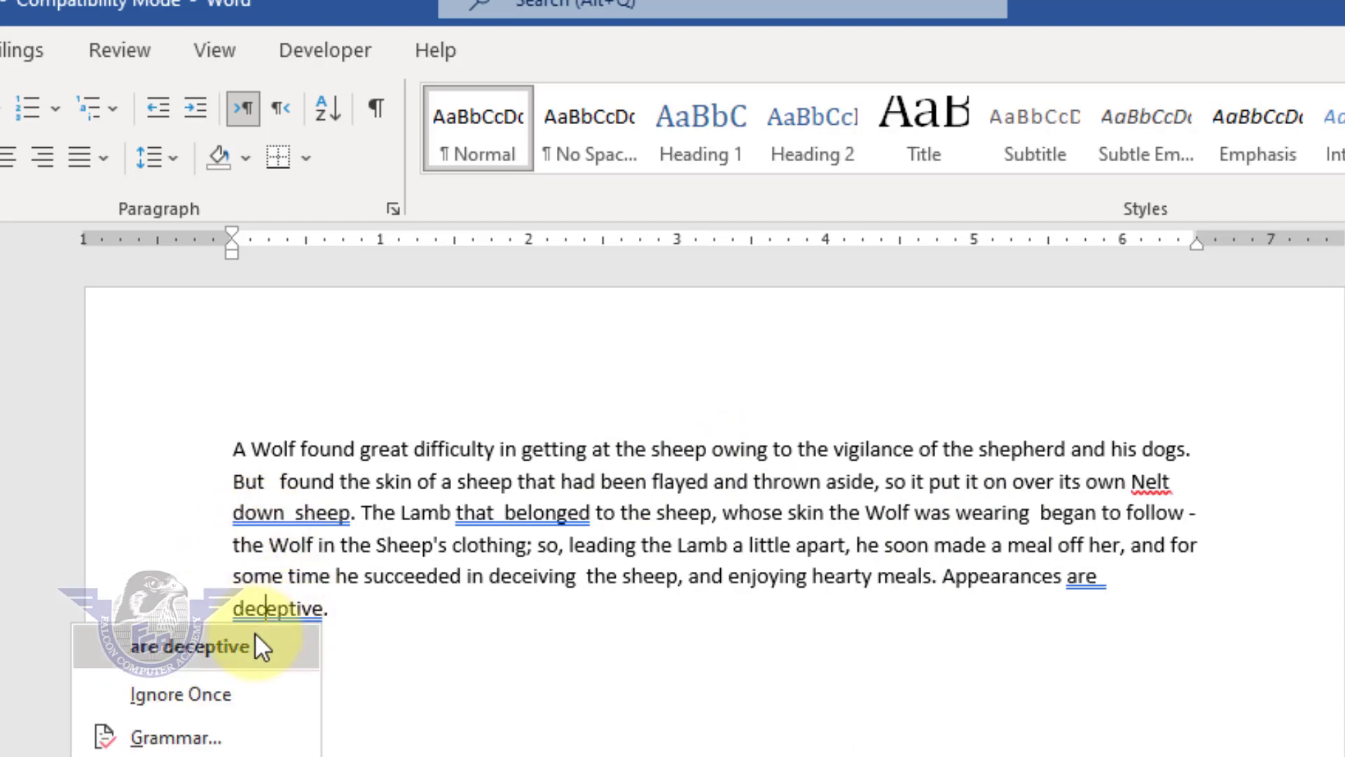
click(254, 638)
right_click(536, 522)
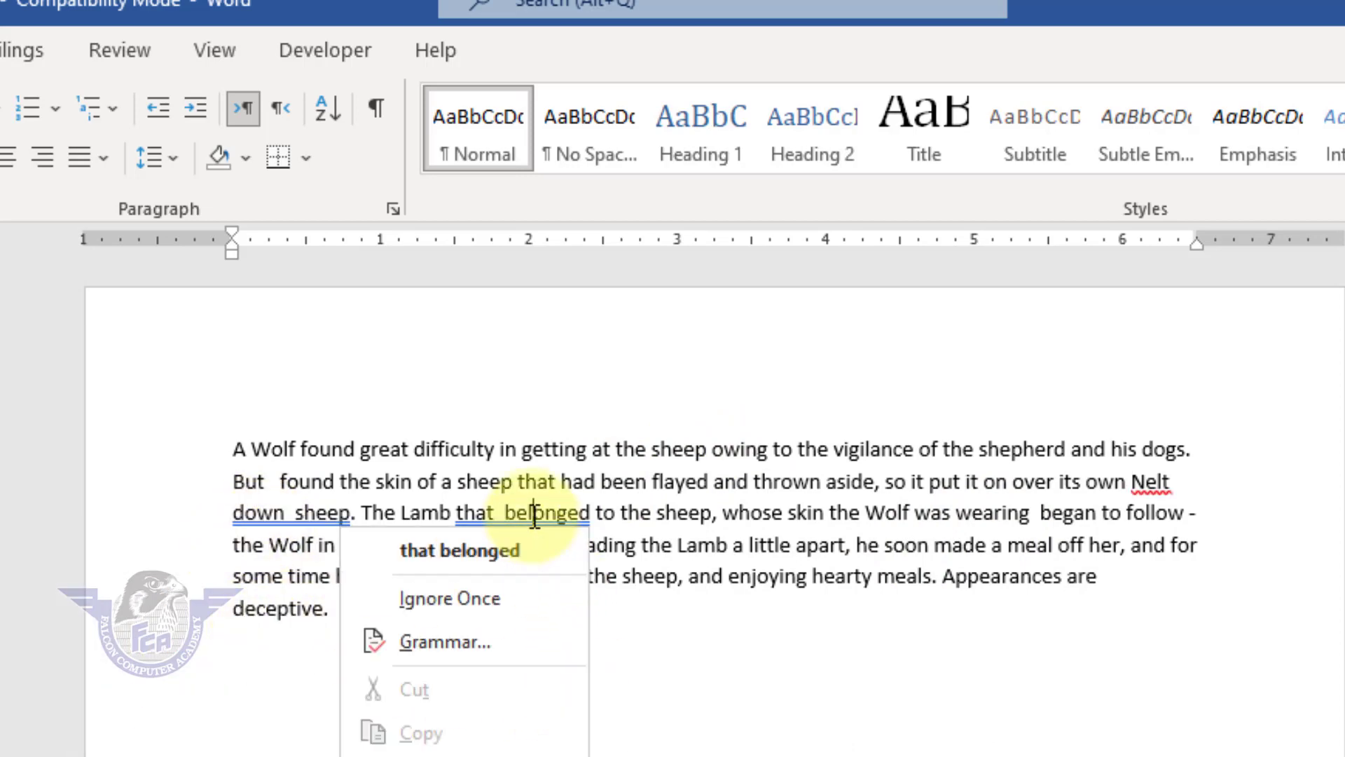
click(535, 549)
right_click(305, 513)
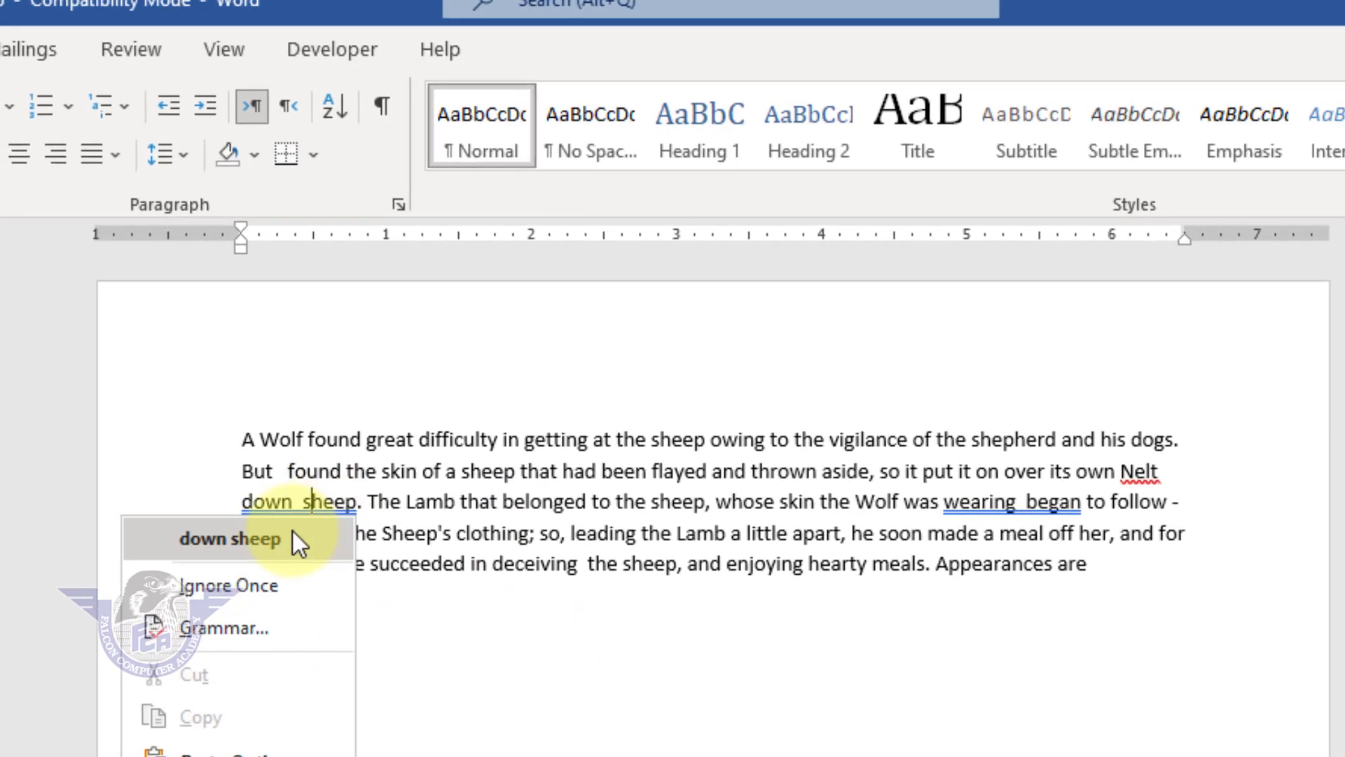
click(293, 533)
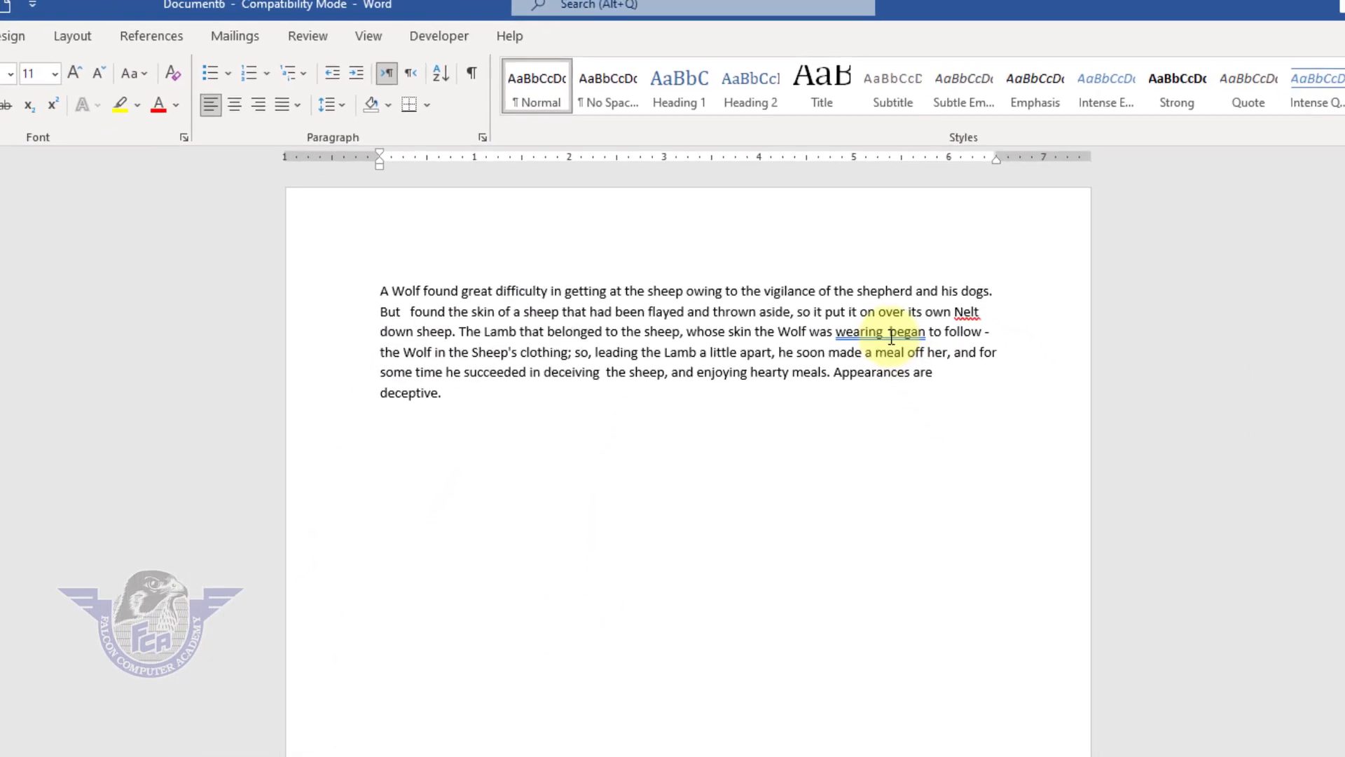
Step: Accept the suggested spacing fix for "wearing began" and replace the misspelled "Nelt" with the suggestion "Knelt"
right_click(899, 355)
click(911, 375)
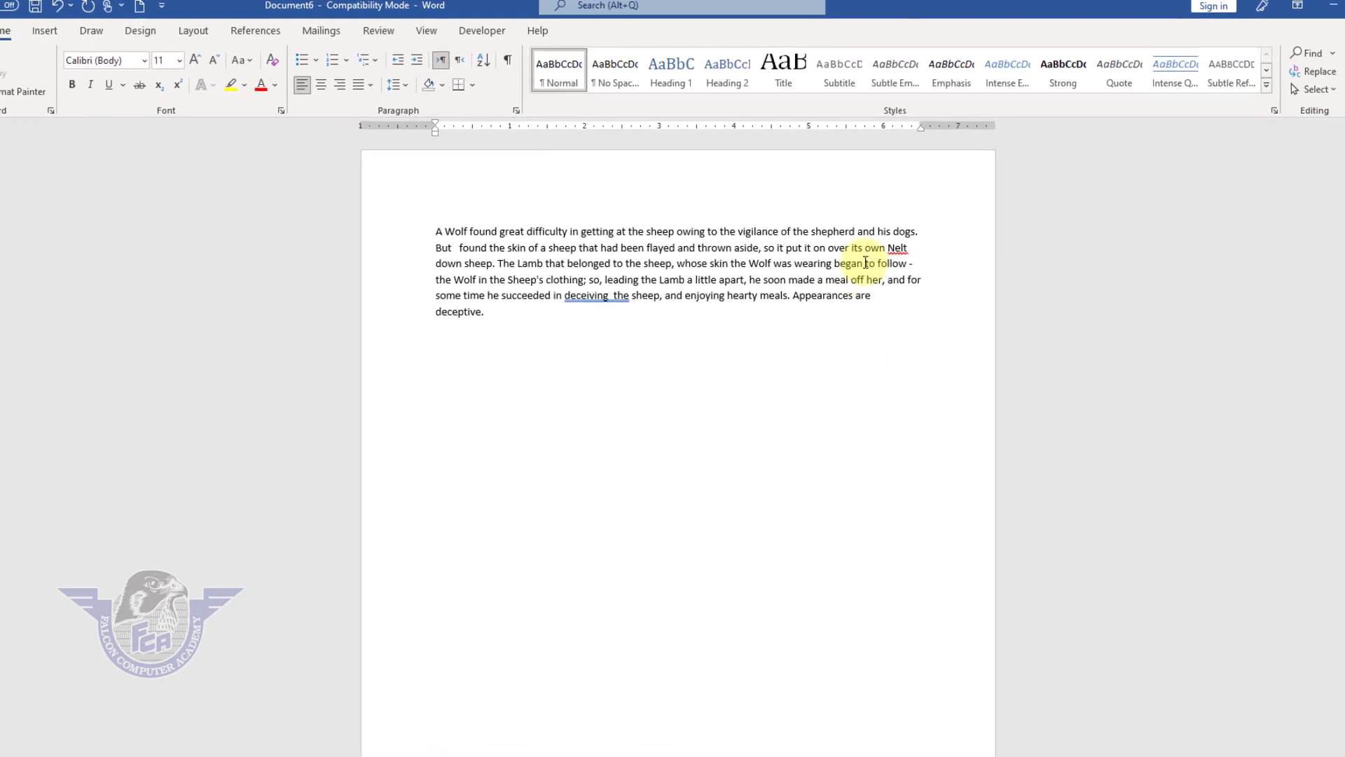
right_click(909, 261)
click(898, 277)
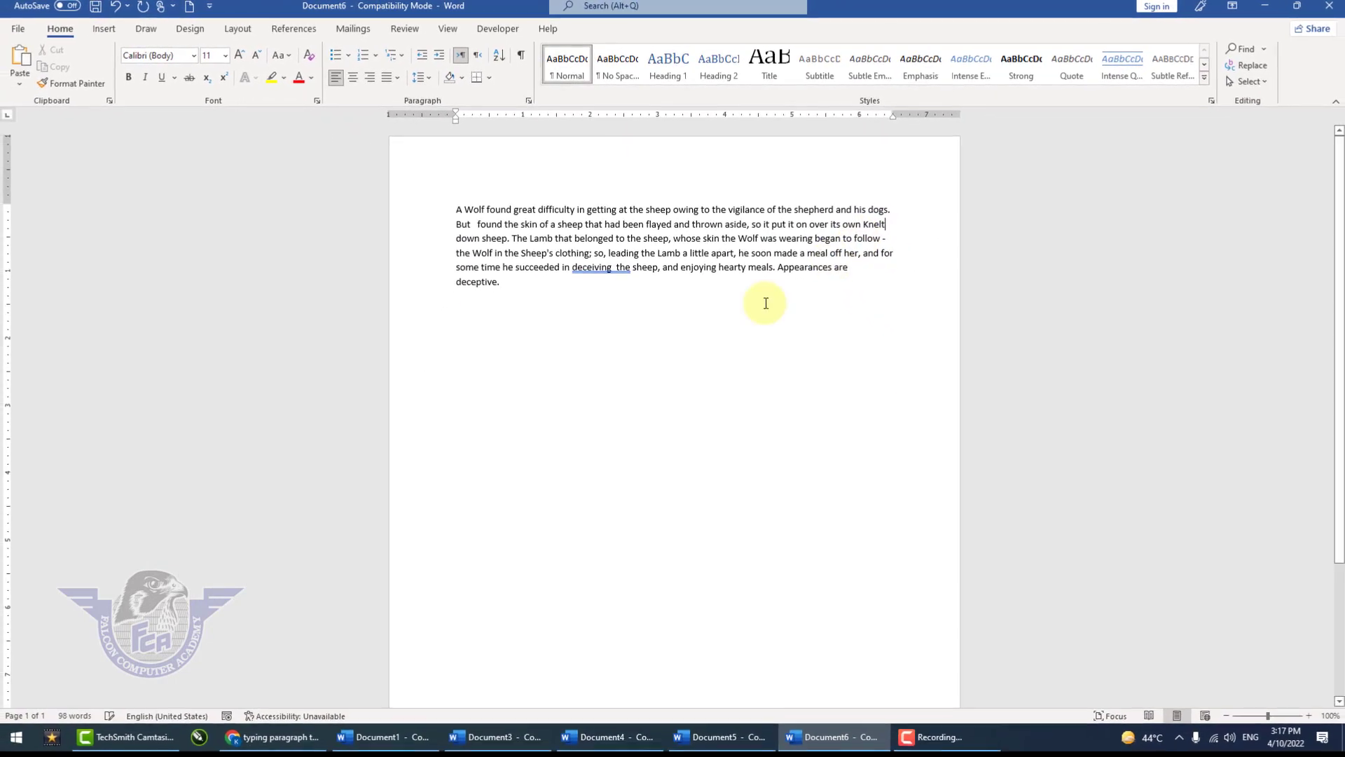